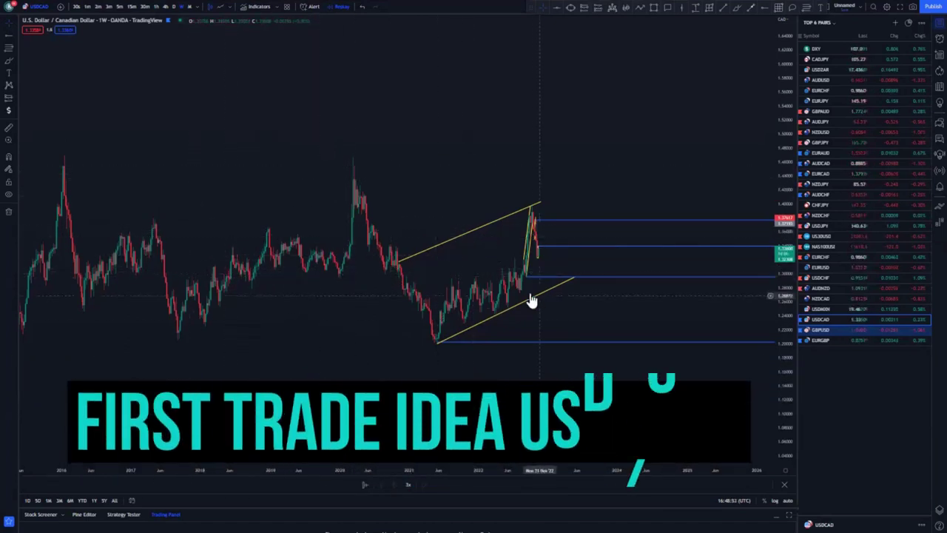
Place a horizontal ray at the mid-2020 pullback high on the weekly USD/CAD chart
scroll(450, 301, up, 1)
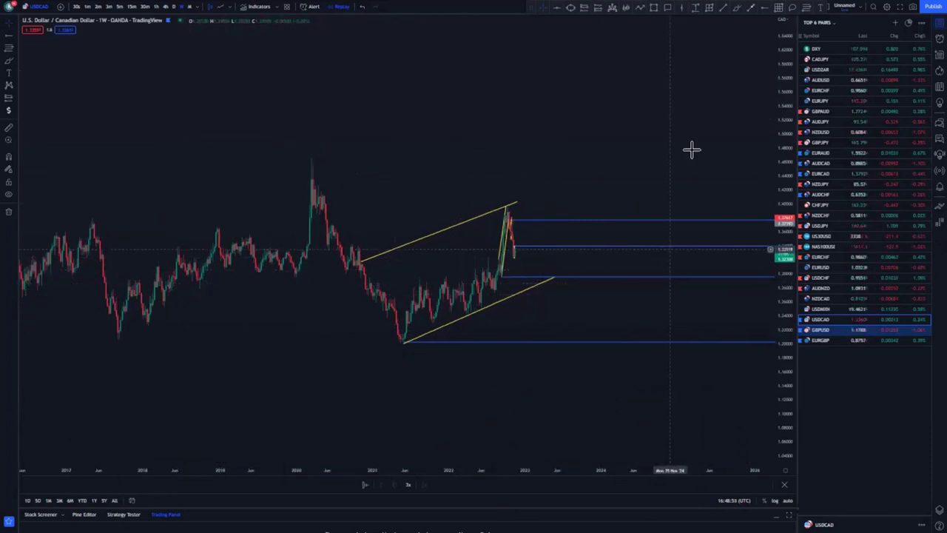
click(331, 226)
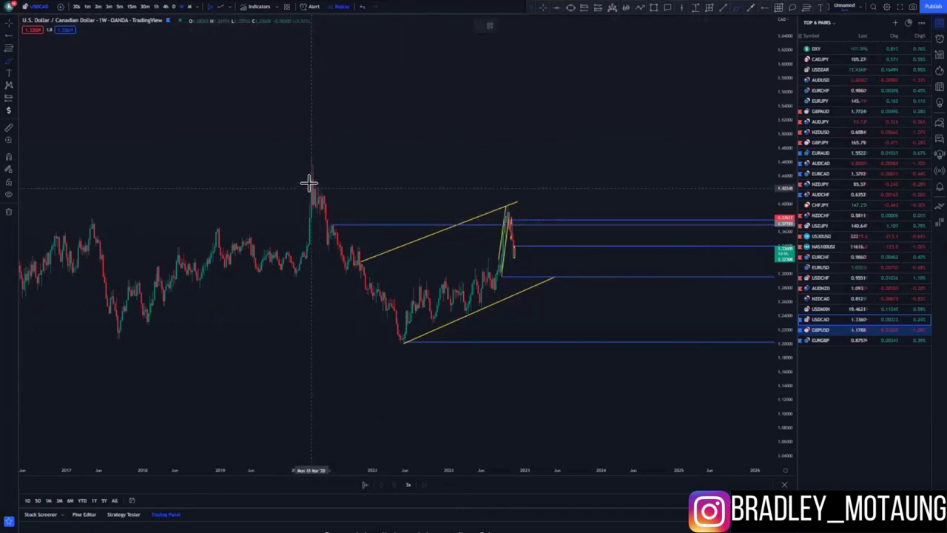
Brush the price path from the 2020 peak through the channel to a circled target at the lowest blue ray, and undo it
drag(311, 186, 402, 341)
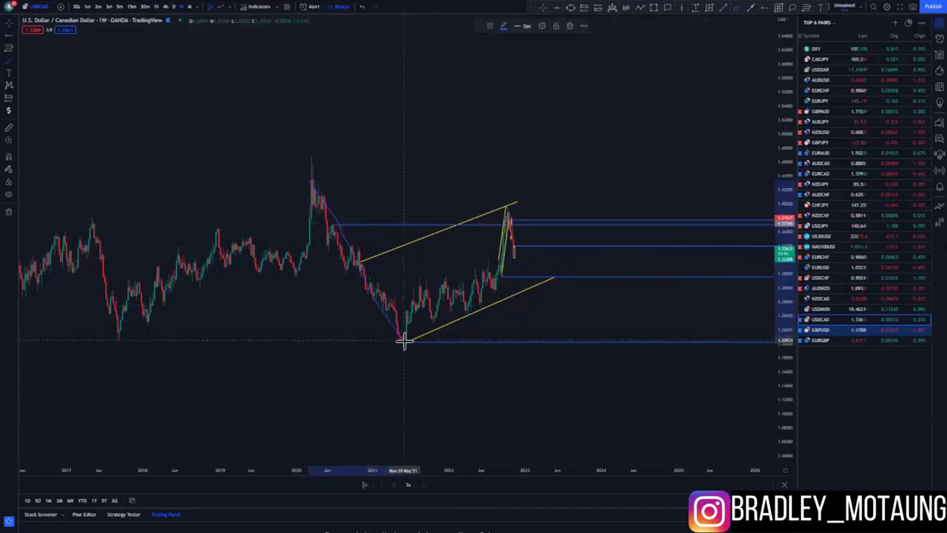
click(440, 314)
click(470, 231)
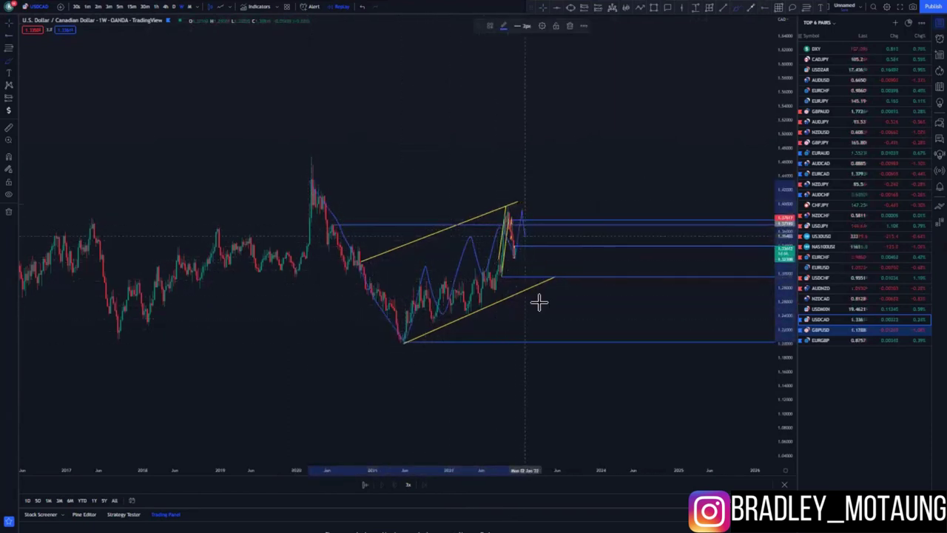
double_click(552, 336)
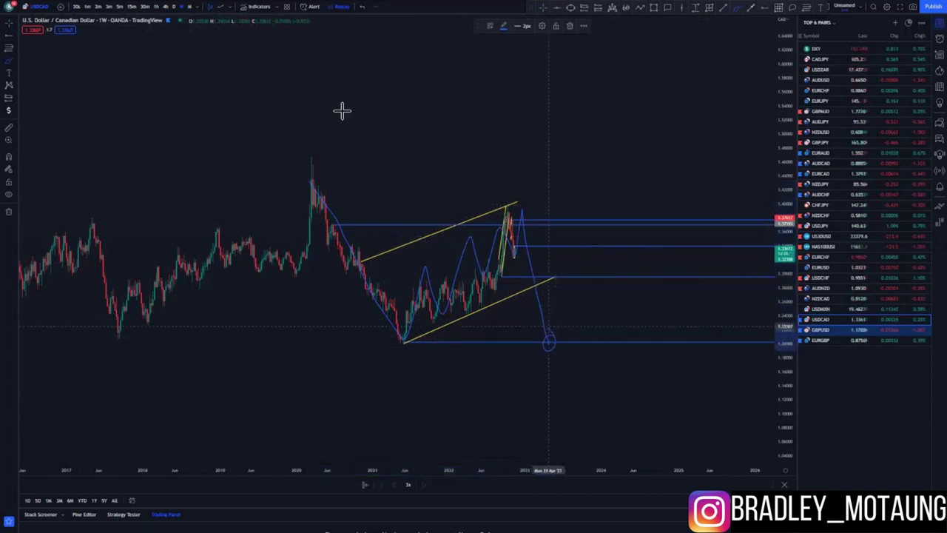
click(362, 8)
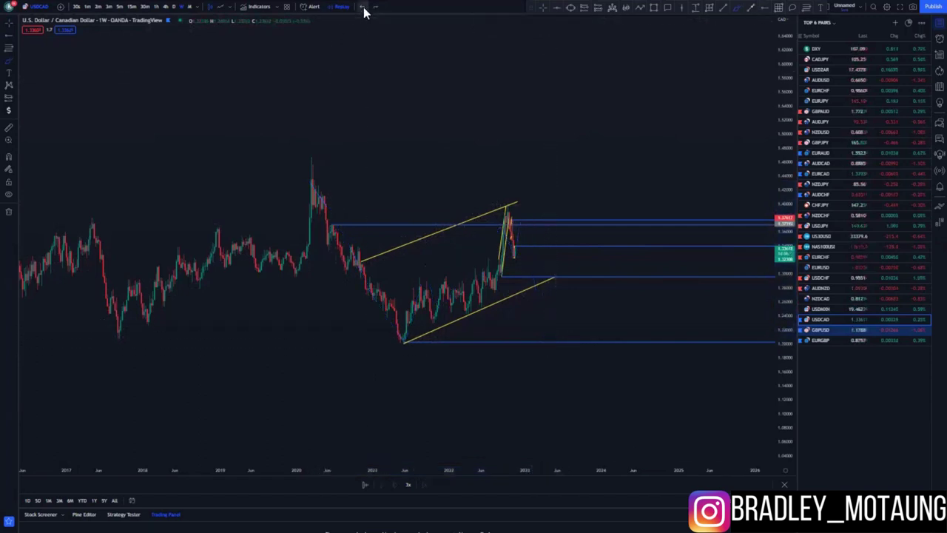
Align the mid-2020 horizontal ray with the swing high on the daily timeframe, and delete that ray
click(173, 8)
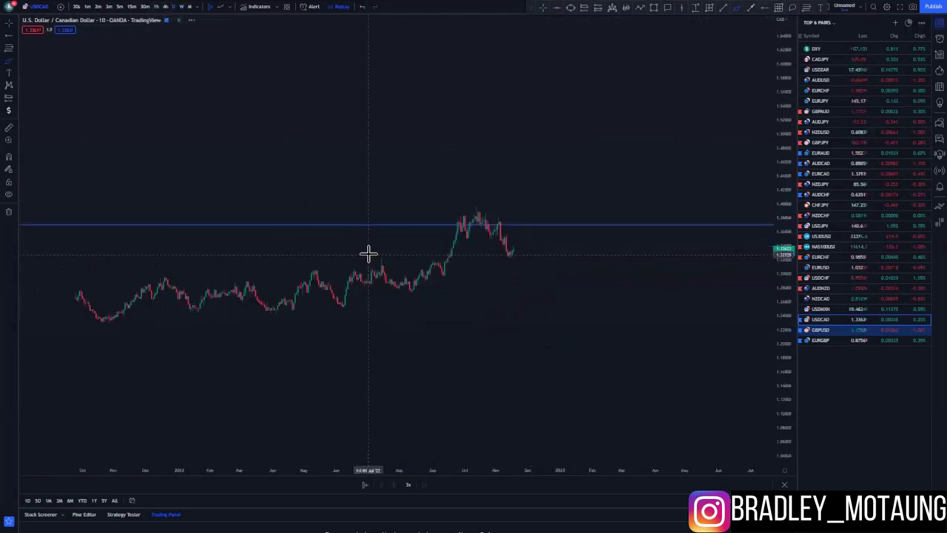
scroll(368, 256, down, 6)
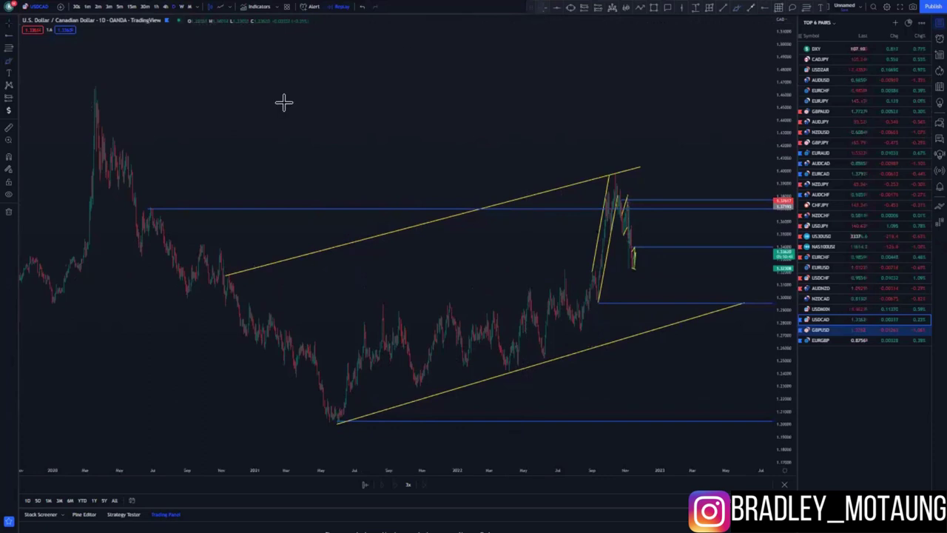
drag(148, 208, 151, 207)
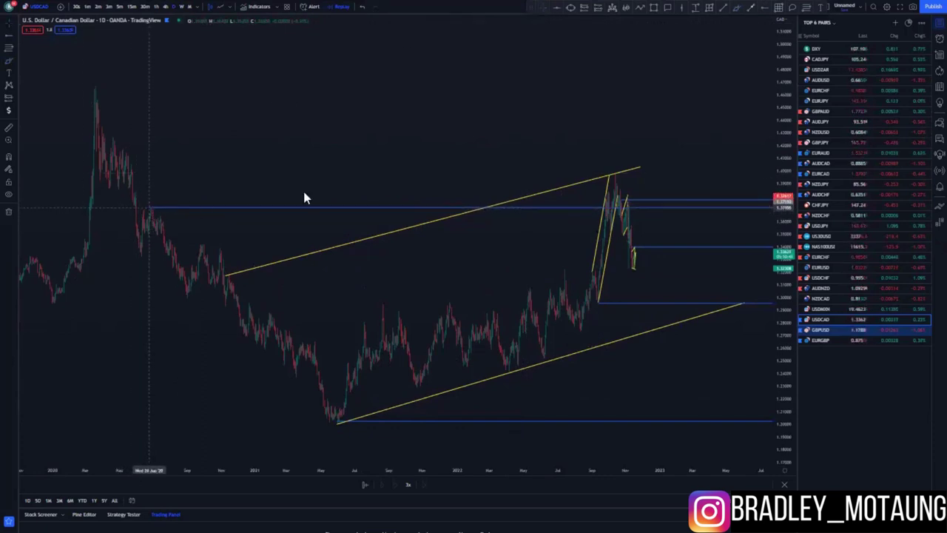
scroll(614, 197, up, 2)
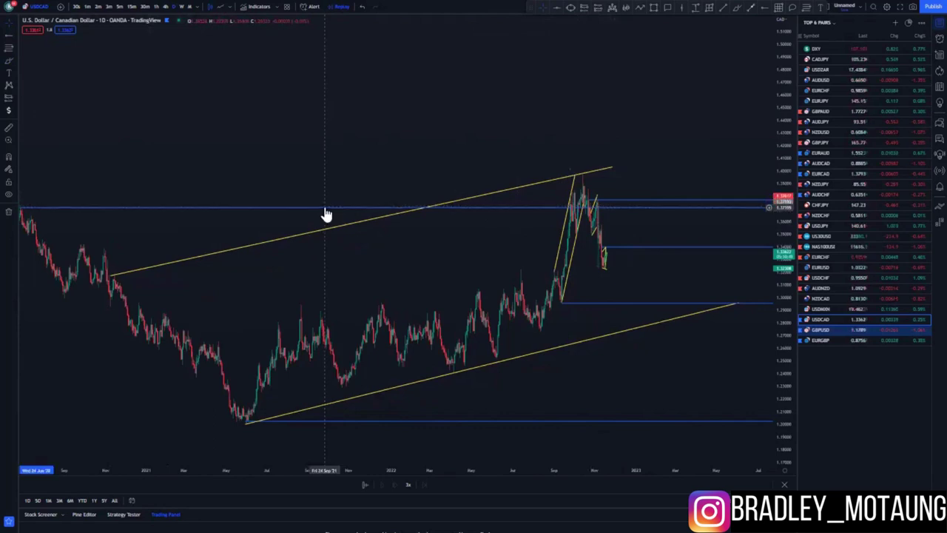
click(597, 27)
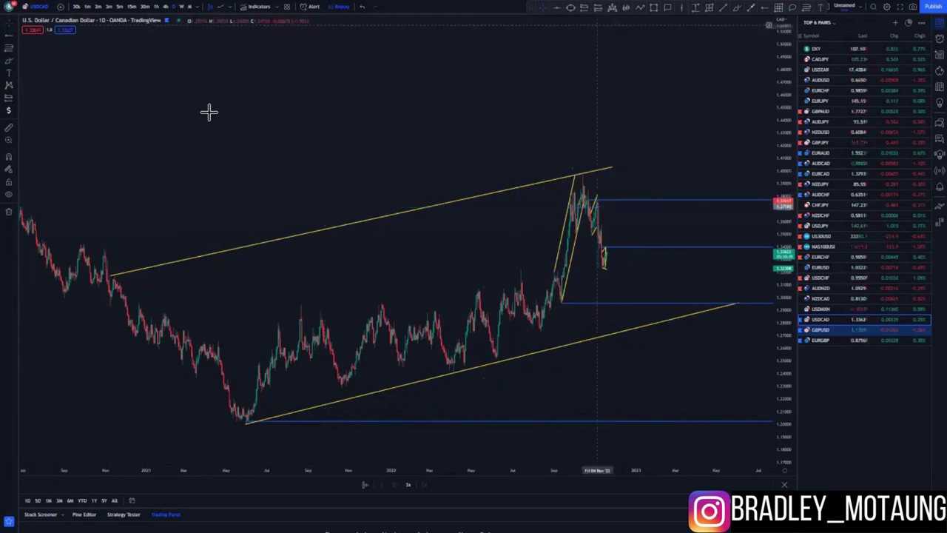
Switch the USD/CAD chart to the 1-hour timeframe
click(156, 8)
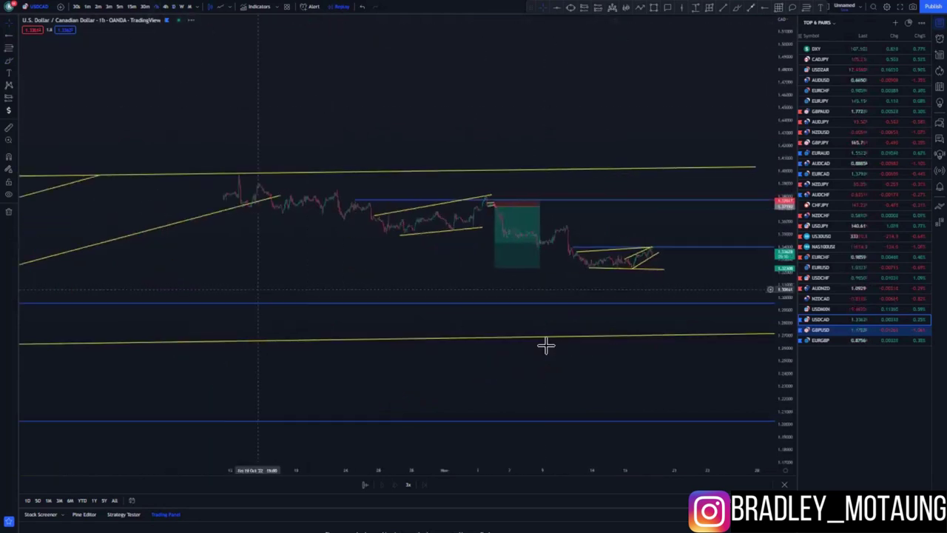
scroll(497, 330, up, 5)
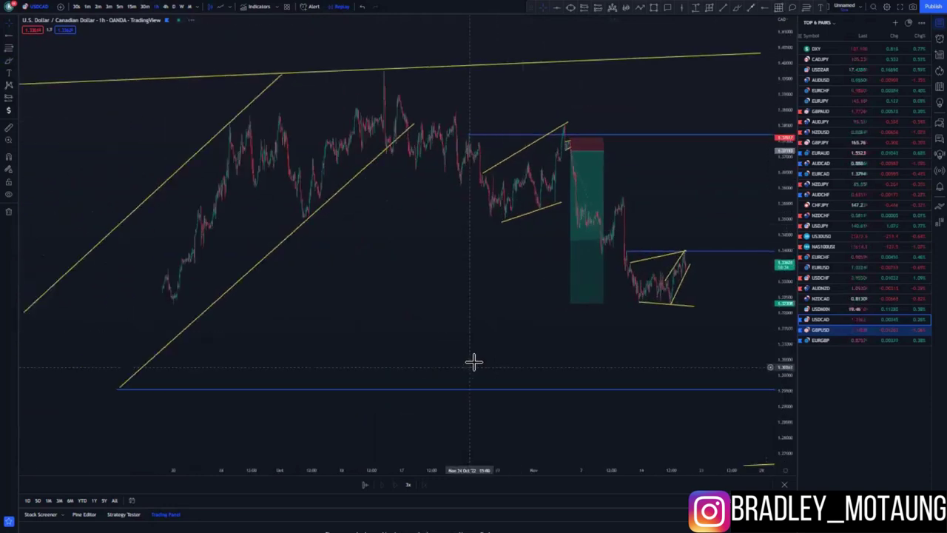
scroll(474, 362, up, 3)
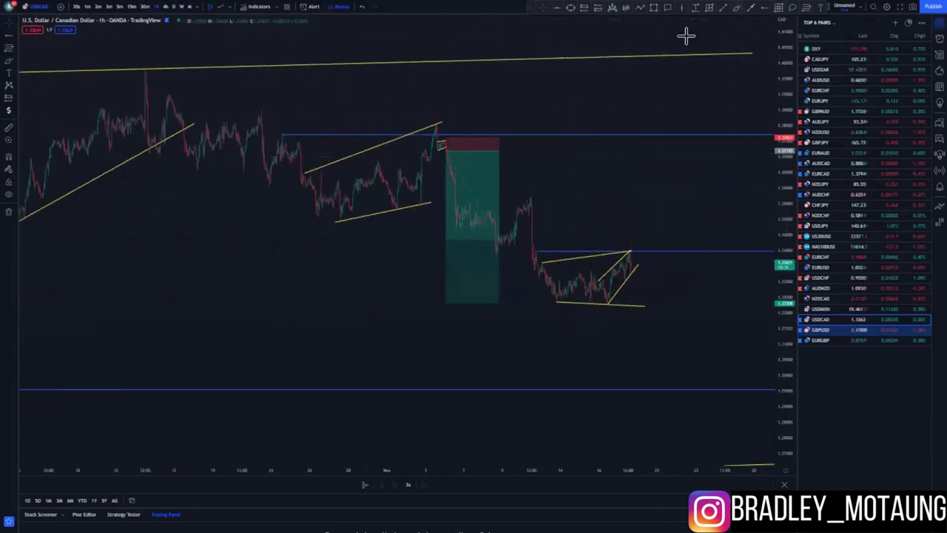
Brush the downward price path from the early-November high to a circled target on the lower blue ray, and undo the sketches
mouse_move(438, 133)
mouse_down()
mouse_move(464, 125)
mouse_move(469, 224)
mouse_move(497, 238)
mouse_move(527, 208)
mouse_move(545, 269)
mouse_move(598, 264)
mouse_move(651, 319)
mouse_move(672, 395)
mouse_move(669, 381)
mouse_up()
click(569, 27)
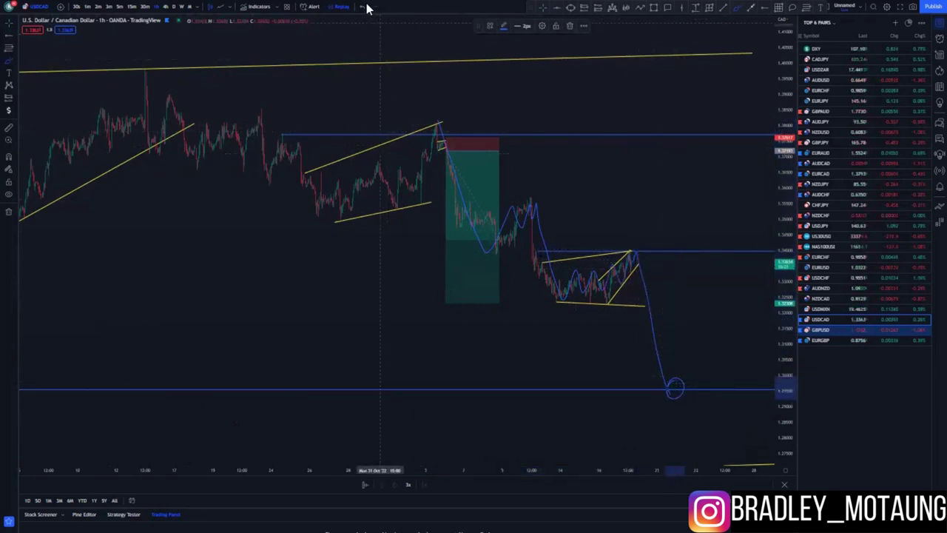
click(362, 7)
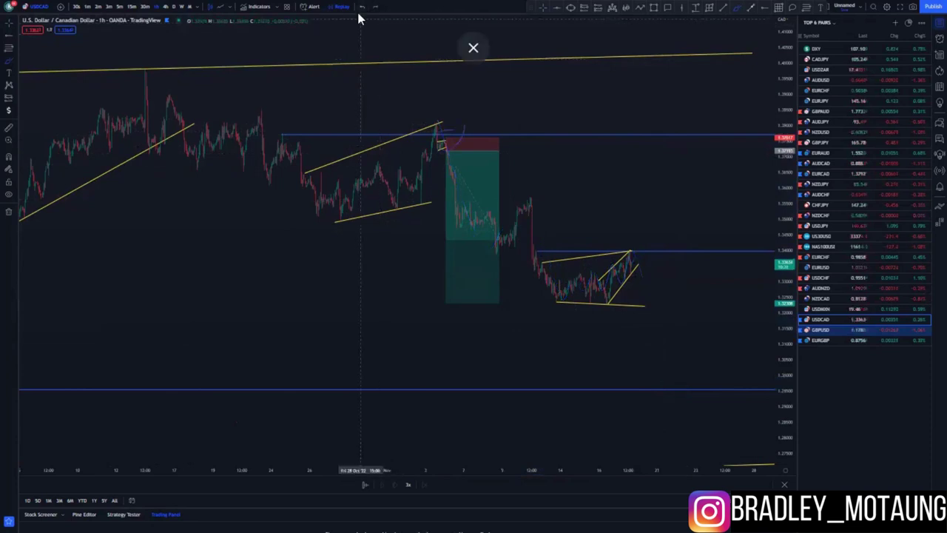
click(360, 9)
Examine the latest rising pattern beneath the blue resistance ray and the sell-off that precedes it
scroll(744, 418, up, 3)
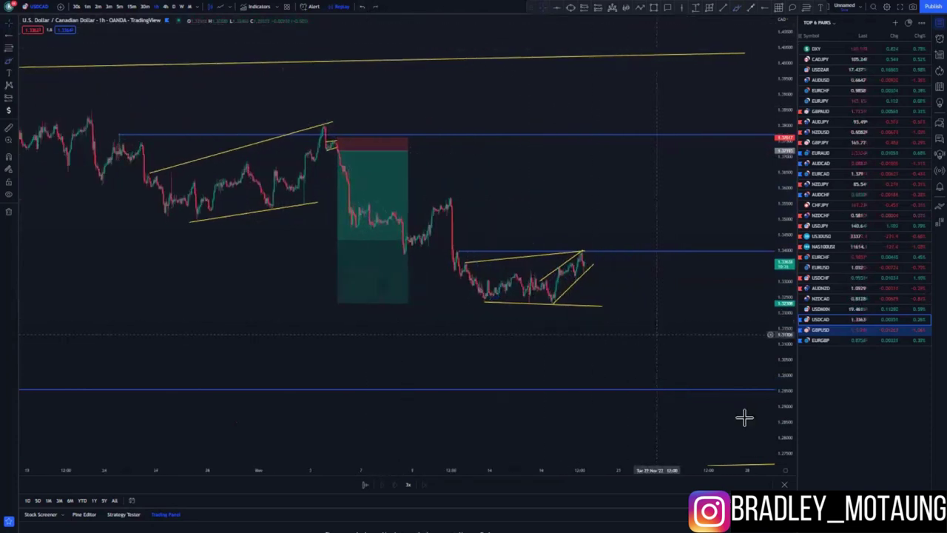
drag(779, 441, 733, 347)
scroll(592, 388, up, 2)
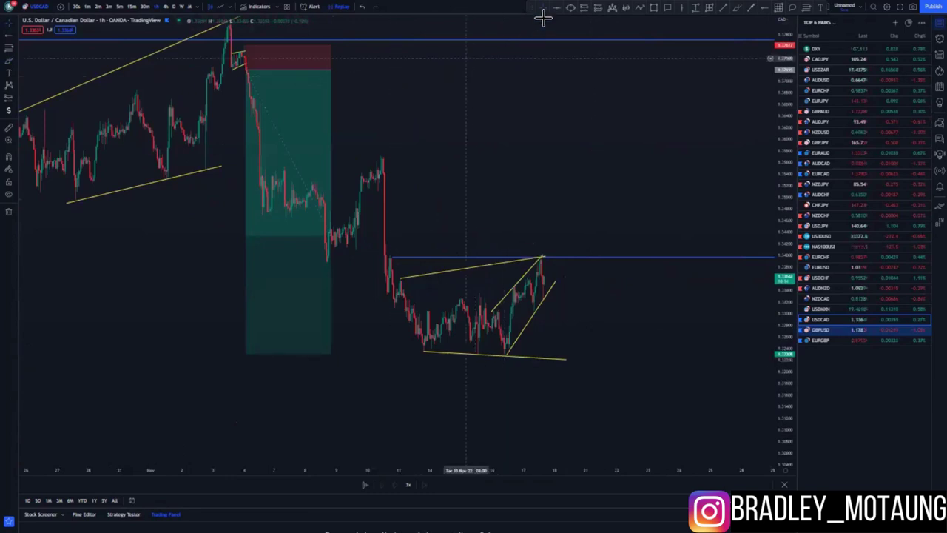
drag(494, 159, 505, 112)
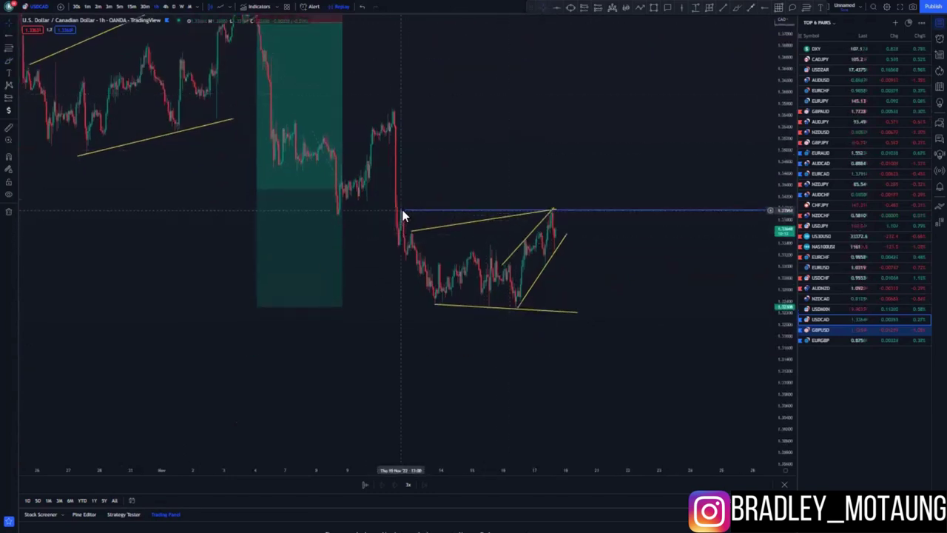
scroll(533, 393, up, 3)
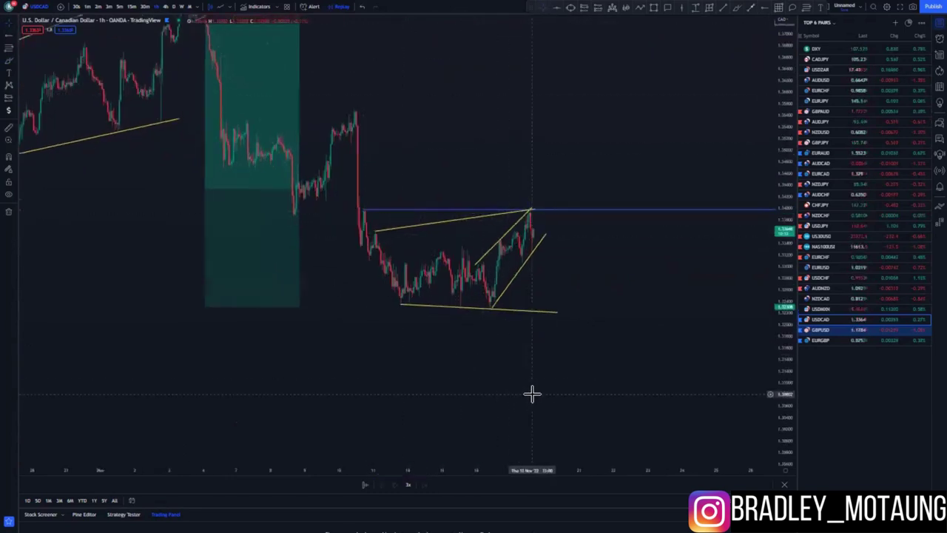
drag(344, 375, 446, 360)
scroll(448, 359, up, 2)
Circle the latest consolidation between the yellow trend lines with the brush, and undo the circle
click(737, 7)
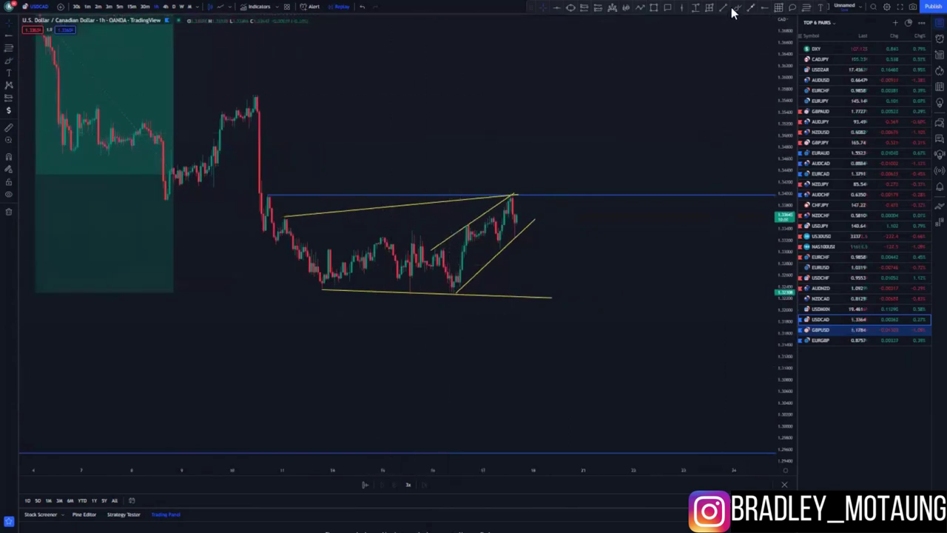
mouse_move(479, 158)
mouse_down()
mouse_move(382, 162)
mouse_move(527, 195)
mouse_move(520, 190)
mouse_move(474, 291)
mouse_move(528, 190)
mouse_up()
click(363, 8)
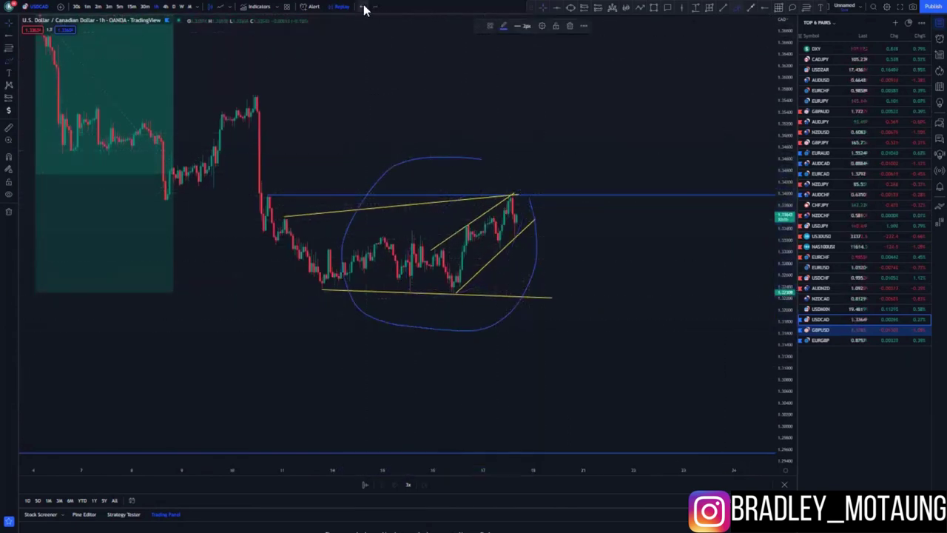
click(363, 8)
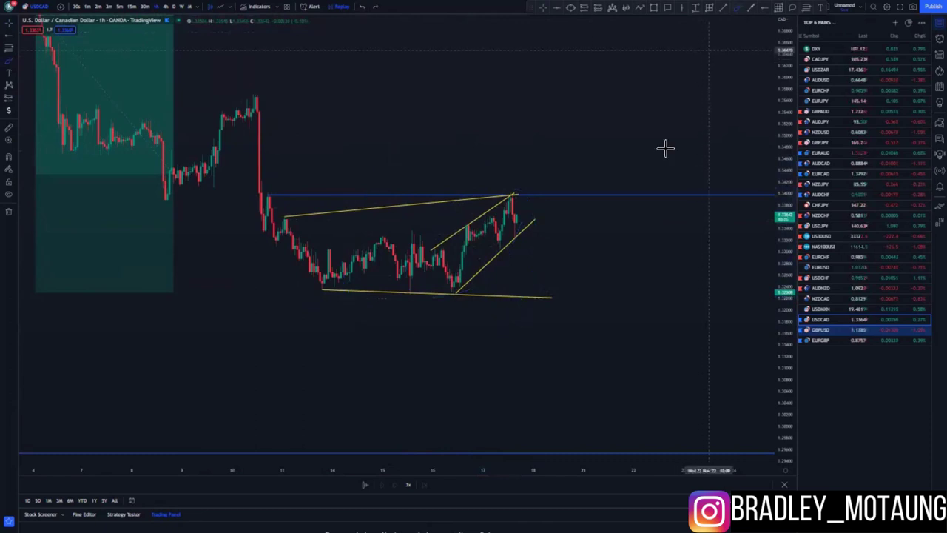
Brush a projected resistance retest with a circled consolidation beside the small channel, and shift the resistance ray's start to the latest high
click(525, 195)
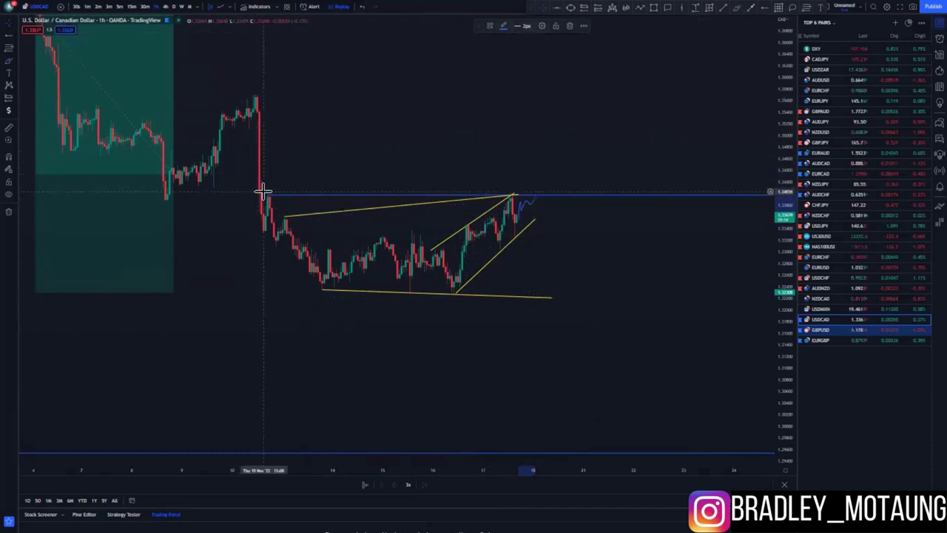
drag(268, 193, 509, 194)
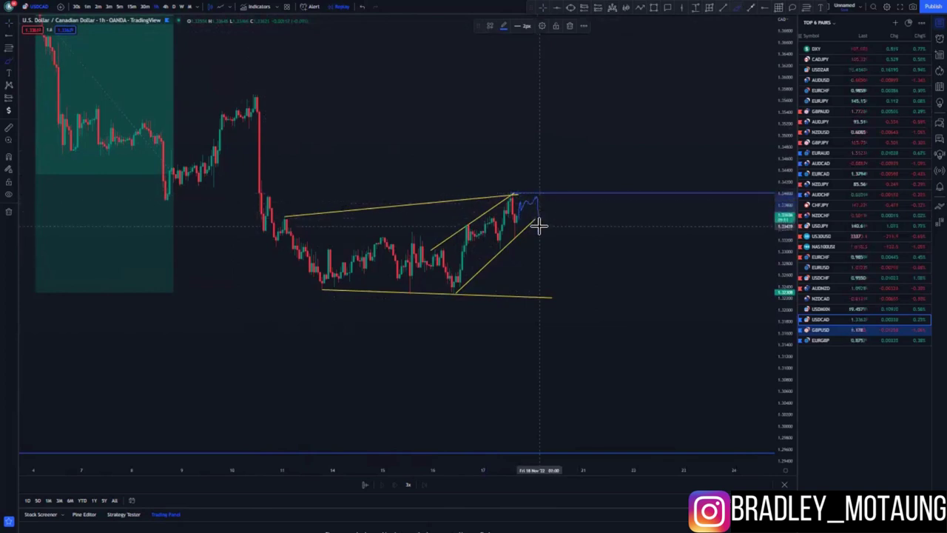
mouse_move(542, 208)
mouse_down()
mouse_move(547, 224)
mouse_move(566, 207)
mouse_move(543, 227)
mouse_move(564, 209)
mouse_up()
Place a short position entering at about 1.33487, with the stop at about 1.33857 and the target at about 1.32246 on the lower trend line
click(586, 8)
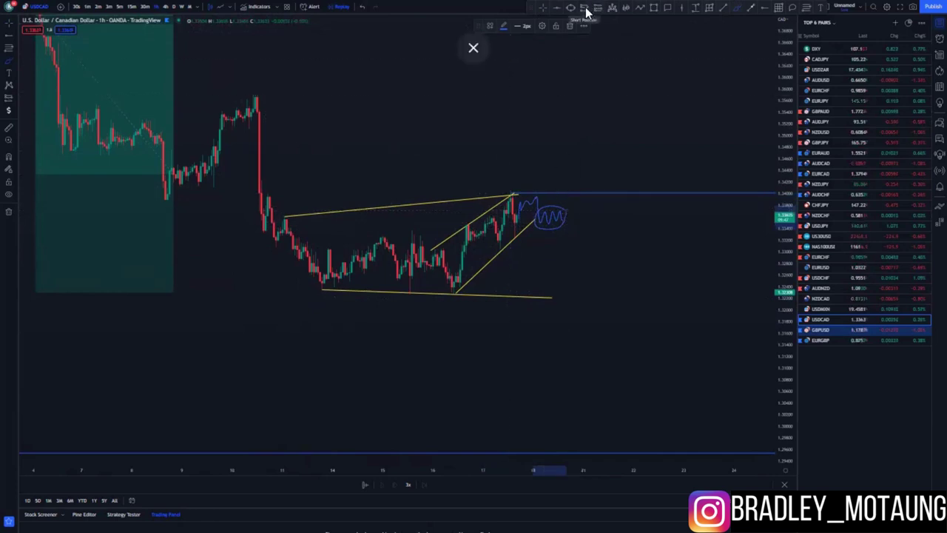
click(552, 223)
drag(553, 162, 544, 208)
click(553, 288)
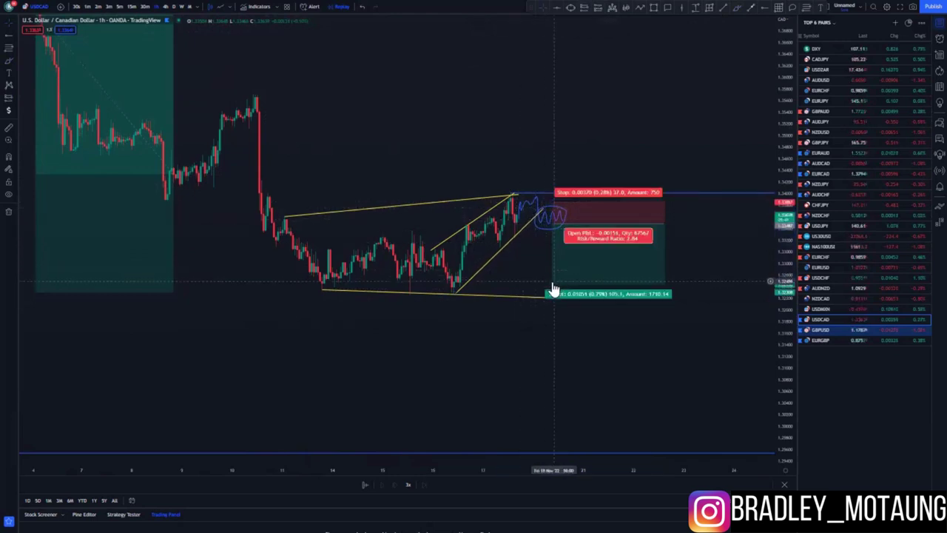
drag(552, 282, 549, 294)
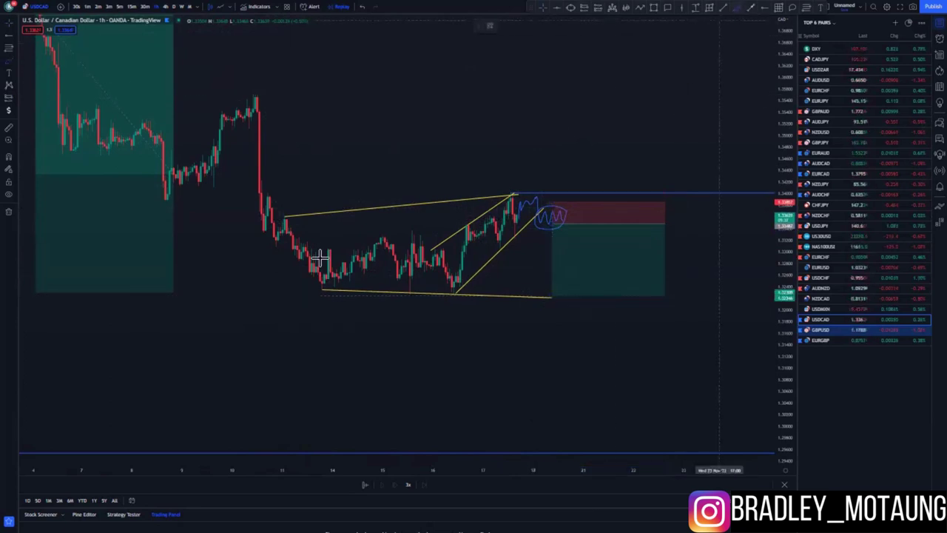
Circle the two lows and the projected third touch along the lower yellow trend line with the brush
click(319, 288)
drag(439, 287, 448, 288)
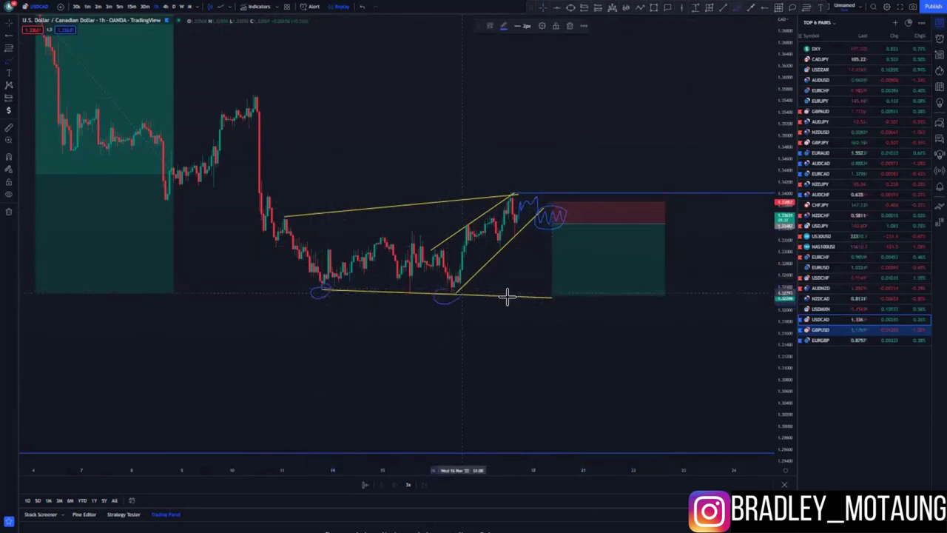
mouse_move(535, 291)
mouse_down()
mouse_move(524, 296)
mouse_move(546, 293)
mouse_up()
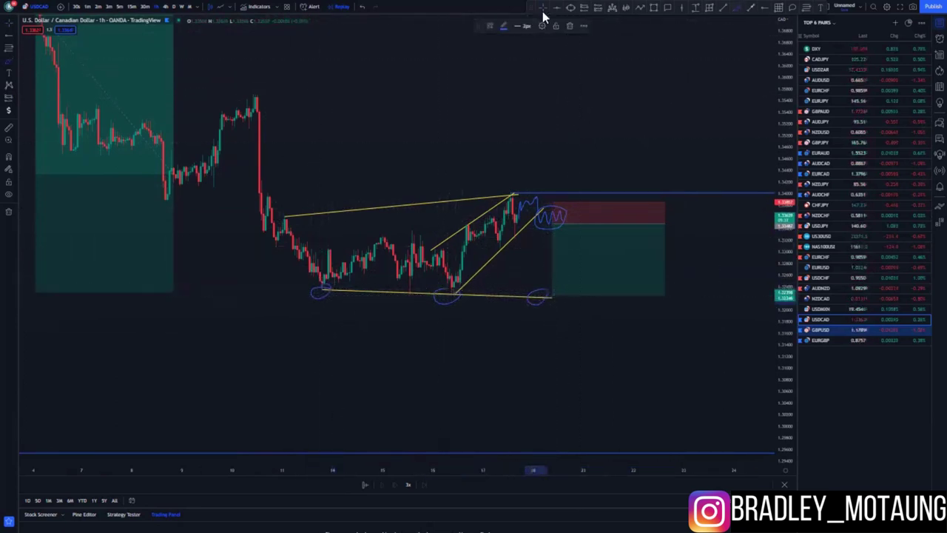
Extend the short position's target down to the lower blue ray at about 1.2954
click(576, 259)
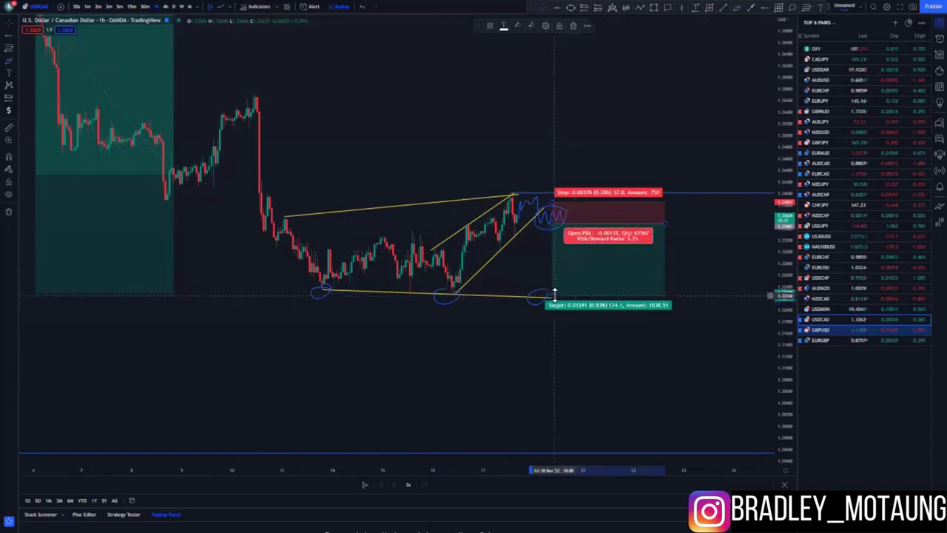
drag(551, 313, 549, 452)
Brush a small circle on the blue resistance ray above the short position to mark an alternative entry
scroll(499, 430, down, 4)
drag(527, 399, 381, 389)
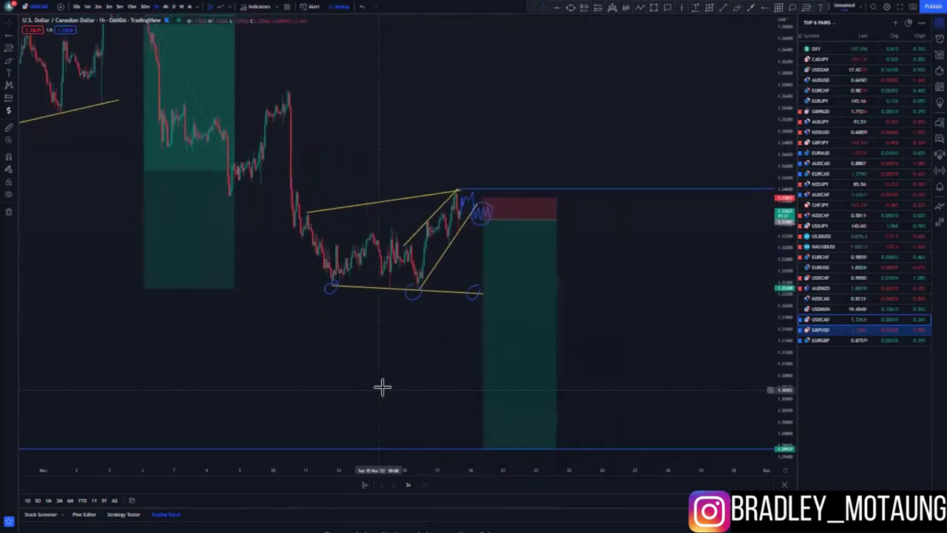
scroll(382, 388, down, 3)
scroll(666, 256, up, 2)
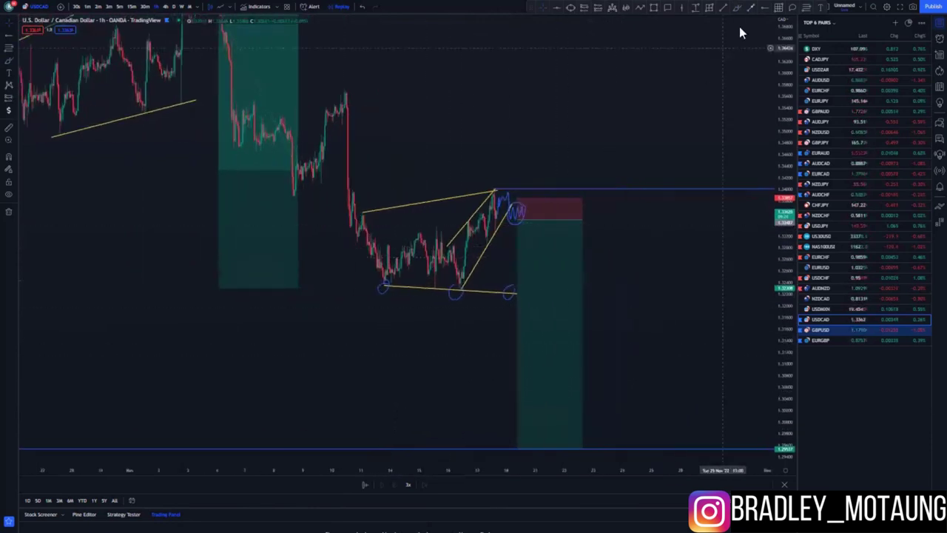
click(523, 189)
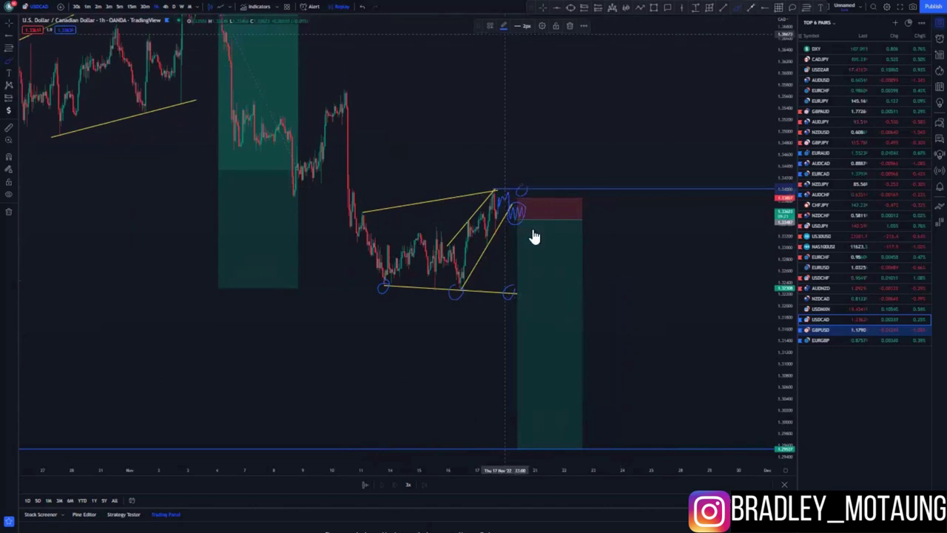
Move the short position up to enter near the resistance ray at about 1.3398, and tighten its stop to about 1.3428
drag(534, 234, 538, 208)
drag(521, 171, 521, 174)
click(648, 317)
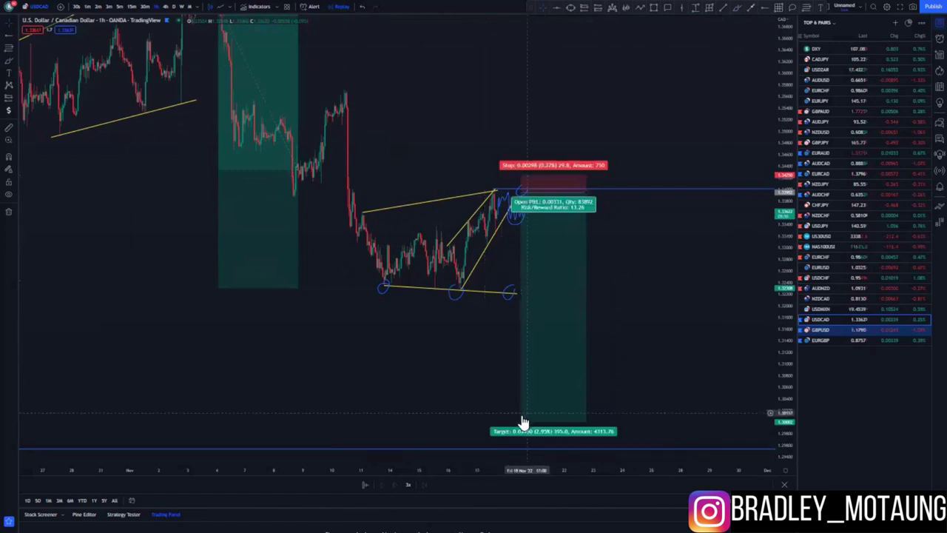
Extend the USD/CAD short position's target down to the lower blue ray
drag(520, 420, 510, 447)
scroll(427, 415, down, 4)
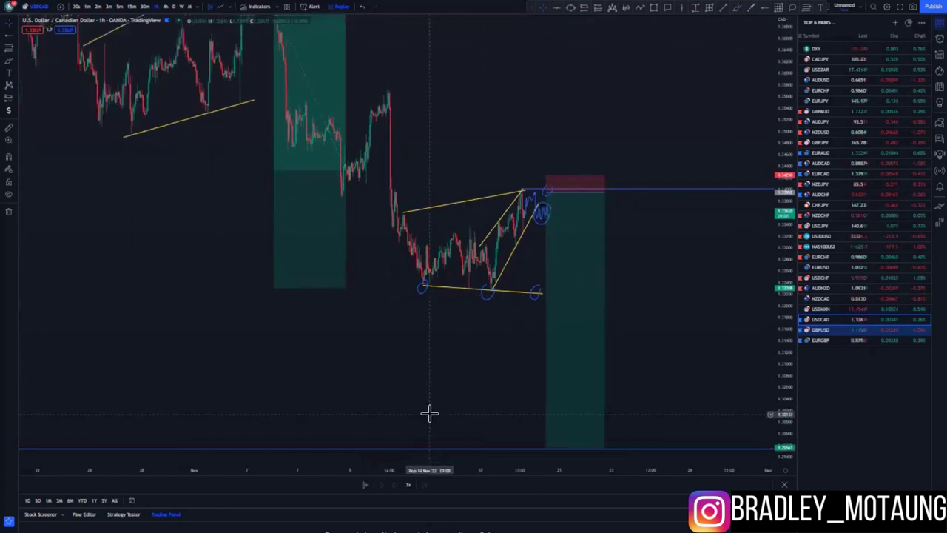
drag(785, 103, 785, 243)
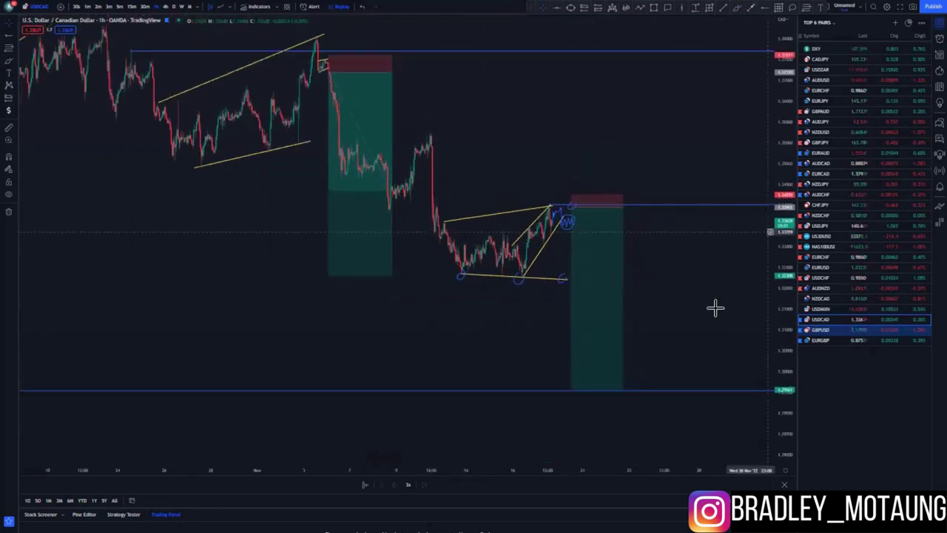
Open the GBP/USD 1-hour chart and frame the yellow rising channel from early October to the latest price
click(820, 330)
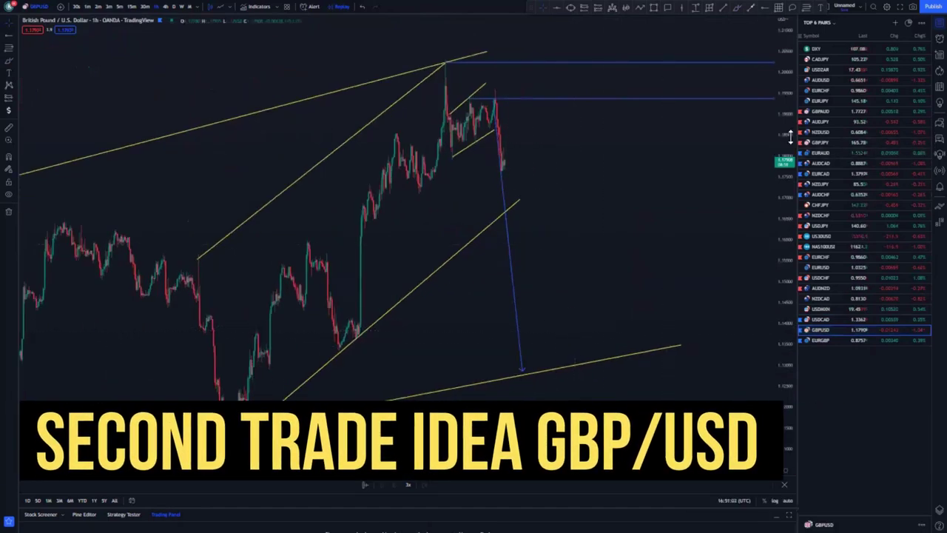
drag(790, 137, 789, 277)
scroll(330, 227, up, 2)
scroll(334, 226, down, 7)
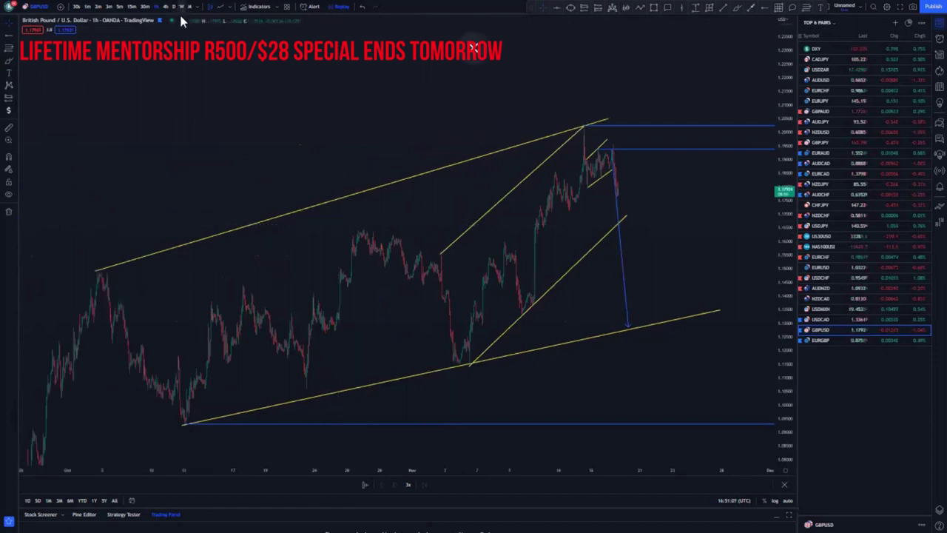
Switch GBP/USD to the weekly timeframe and examine the long decline and recent rebound around the blue rays
click(180, 6)
scroll(429, 223, up, 3)
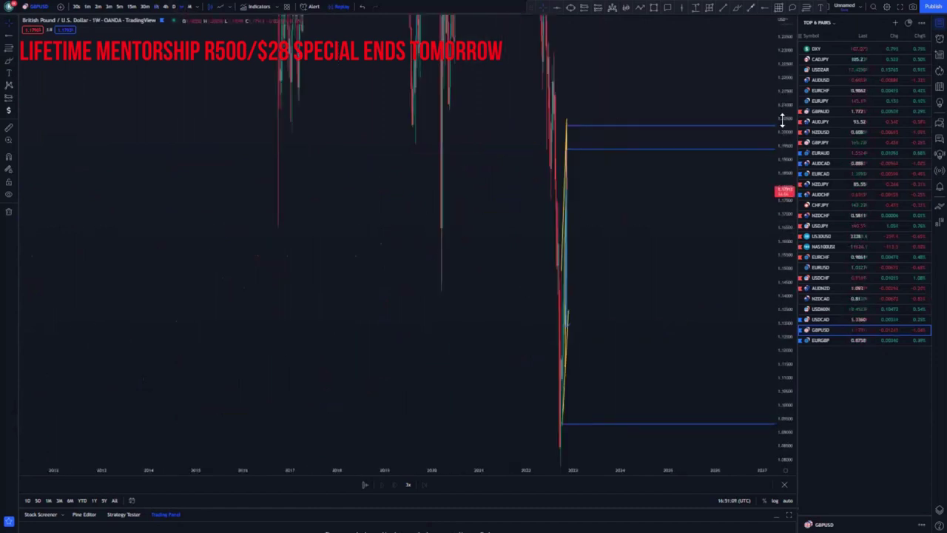
drag(783, 121, 782, 410)
scroll(748, 254, up, 3)
drag(780, 176, 439, 179)
scroll(368, 220, up, 4)
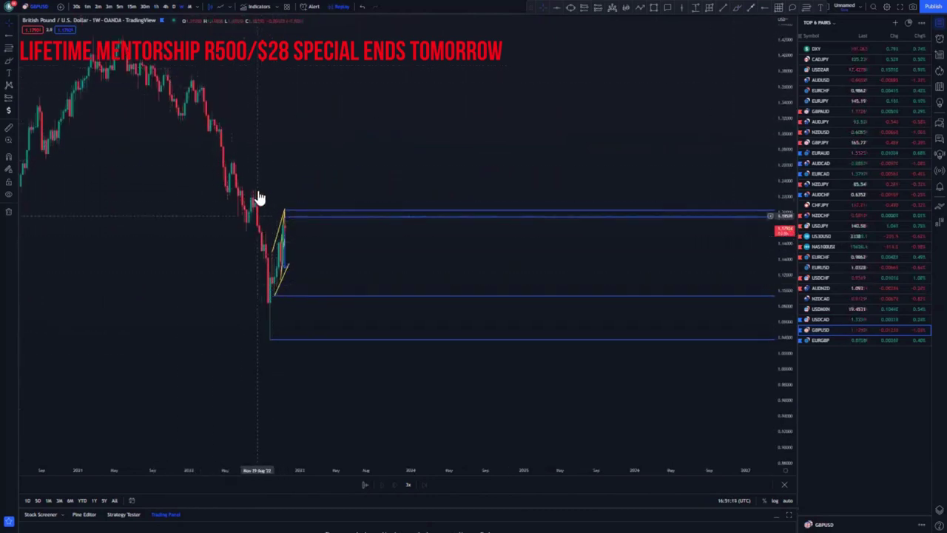
On the daily chart, add a horizontal ray at about 1.1889 starting from the 25 August 2022 candles
click(175, 7)
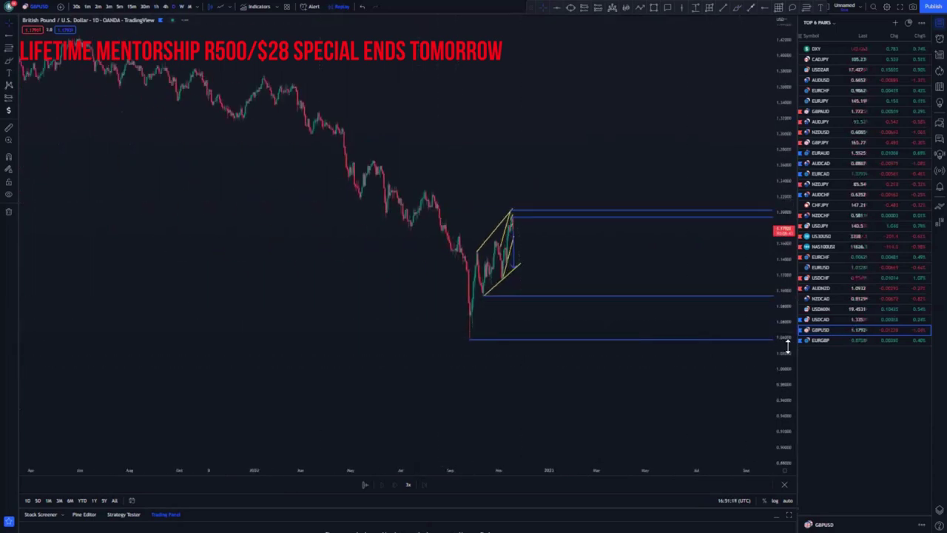
drag(789, 345, 731, 286)
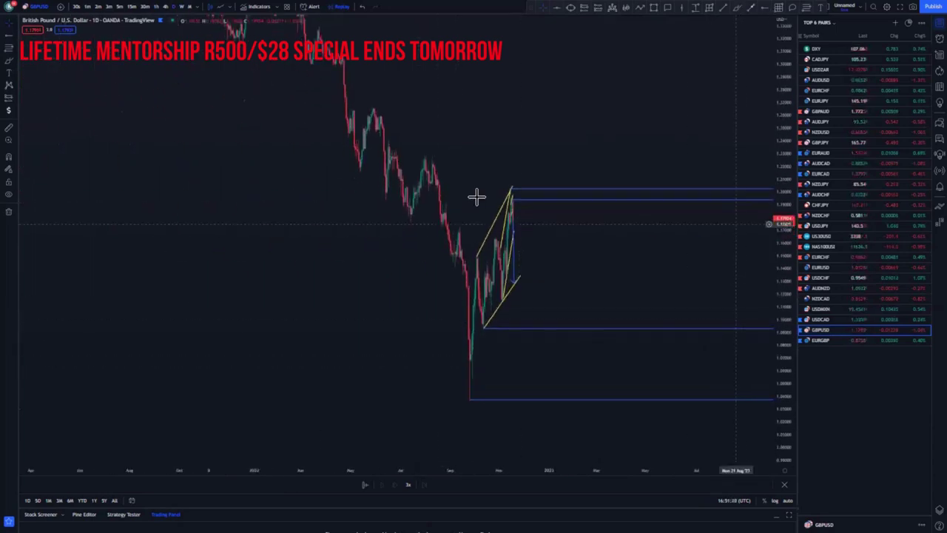
key(alt+j)
scroll(364, 289, up, 5)
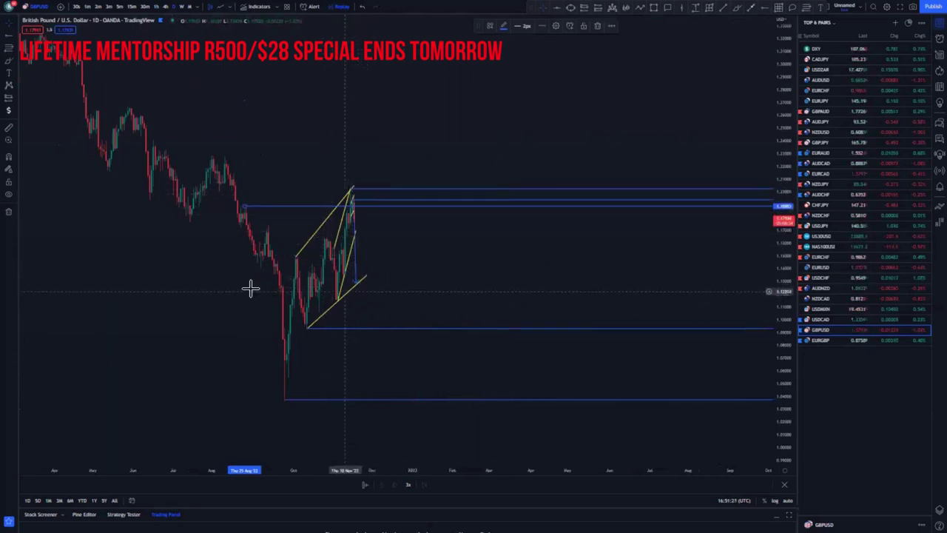
scroll(562, 237, down, 1)
Brush the left shoulder, head and right shoulder swings plus a projected rally to about 1.307 on the daily chart, and undo the strokes
click(736, 12)
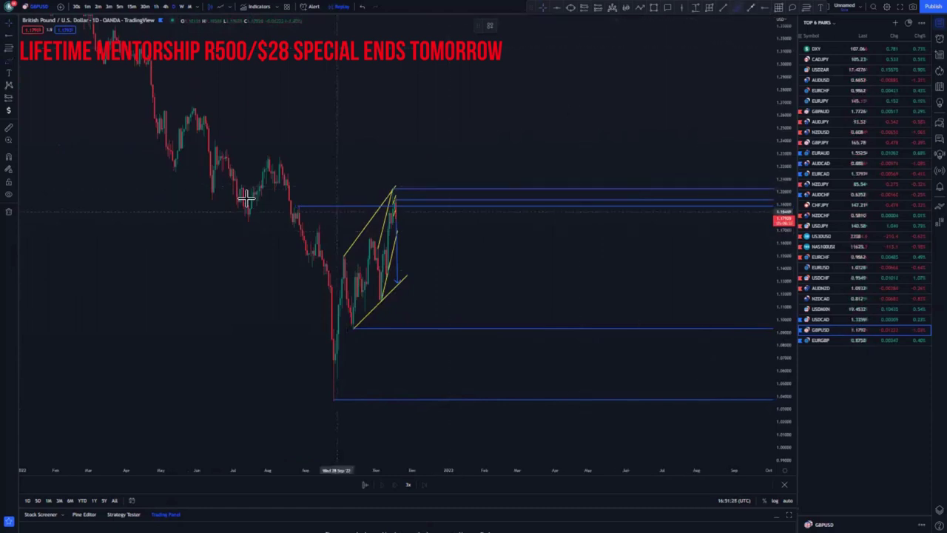
click(185, 120)
click(237, 241)
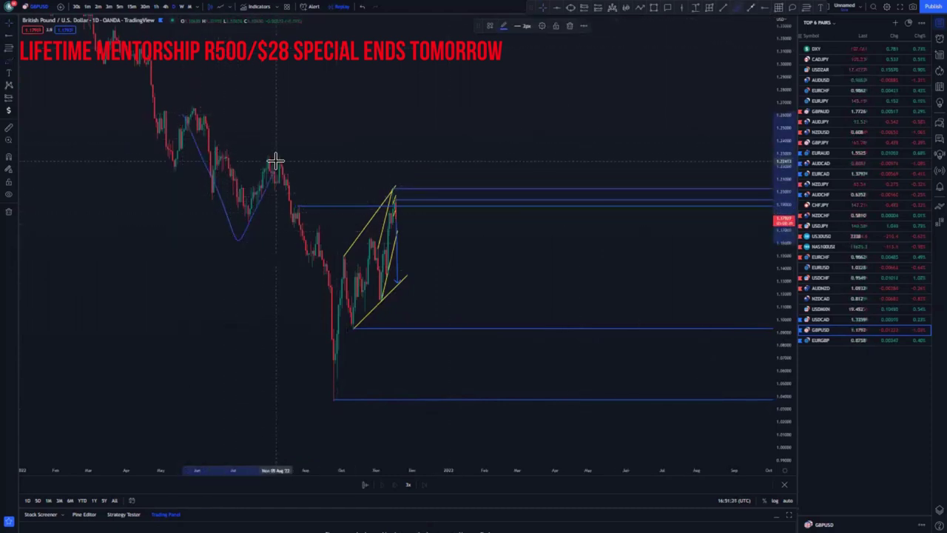
click(340, 392)
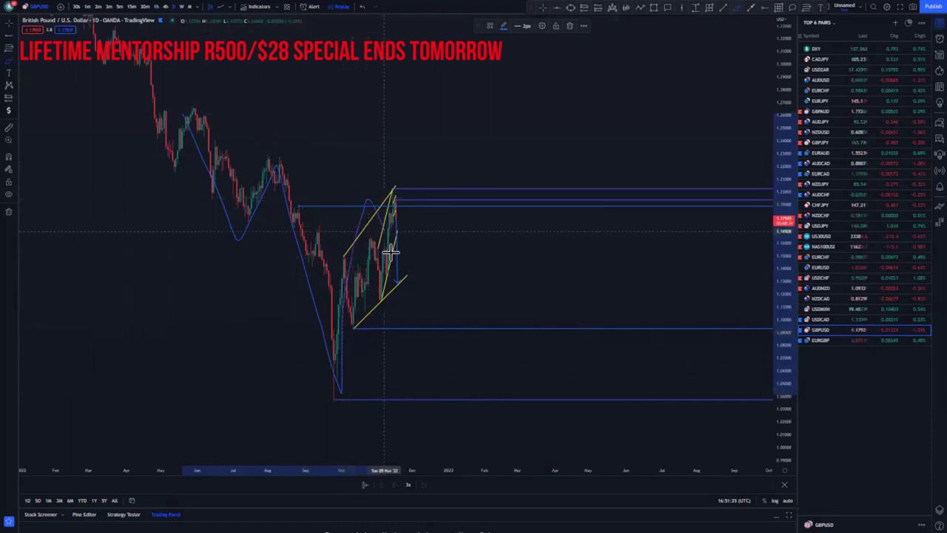
mouse_move(432, 140)
mouse_down()
mouse_move(465, 131)
mouse_move(491, 55)
mouse_up()
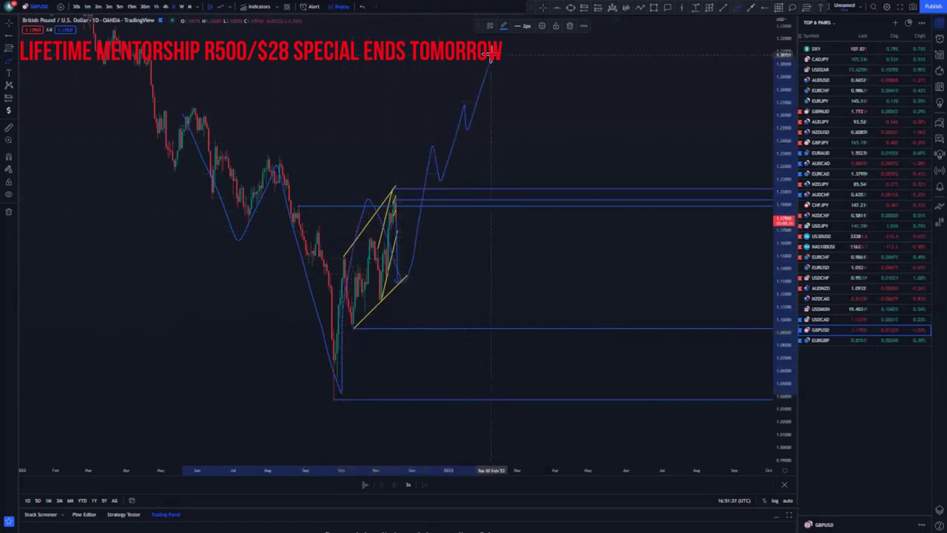
click(362, 7)
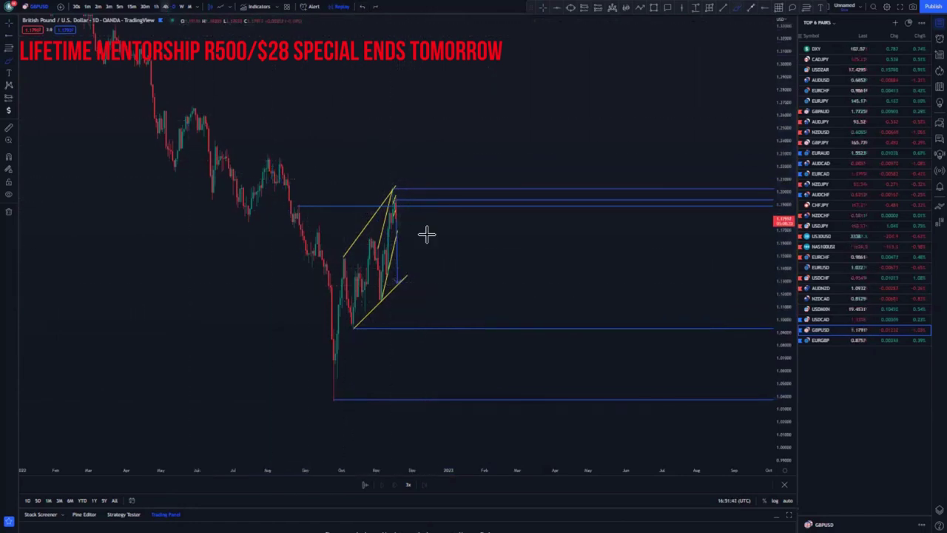
Switch GBP/USD through the 4-hour to the 1-hour chart and nudge the August horizontal ray up to about 1.1900
click(165, 8)
click(157, 7)
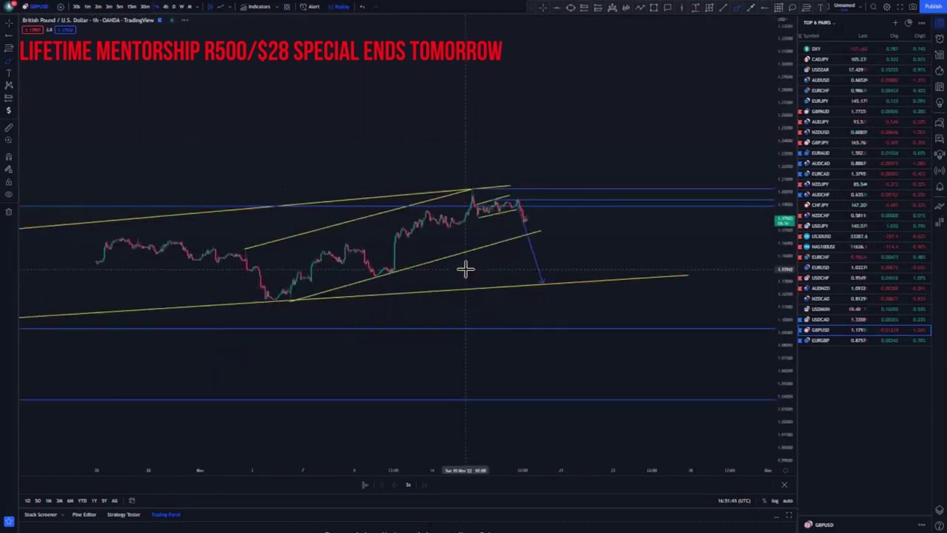
scroll(466, 270, down, 6)
drag(782, 374, 782, 194)
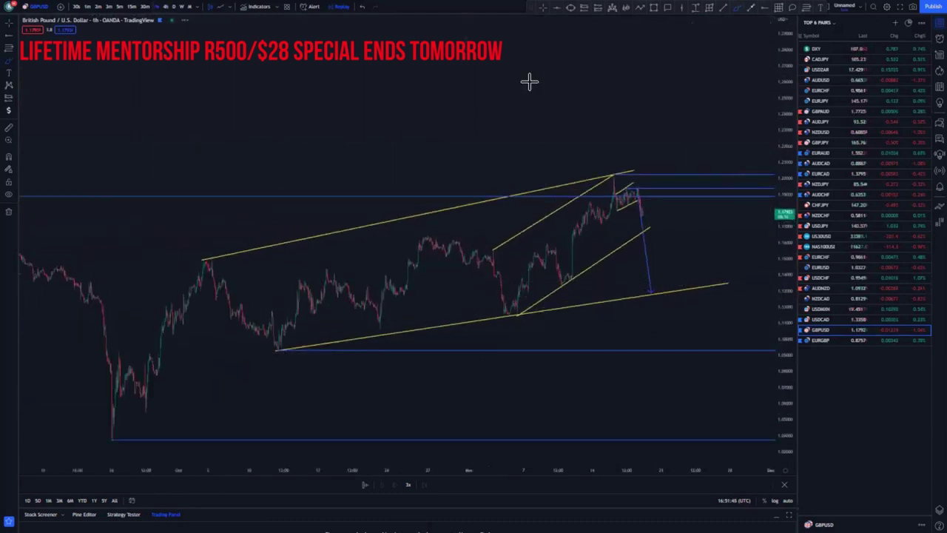
click(541, 8)
scroll(430, 277, up, 5)
scroll(395, 311, down, 8)
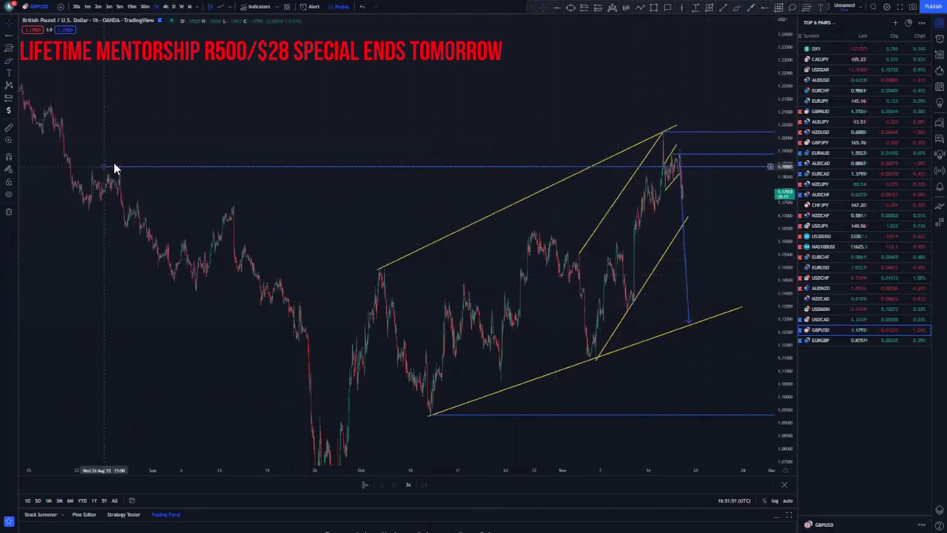
scroll(279, 214, up, 5)
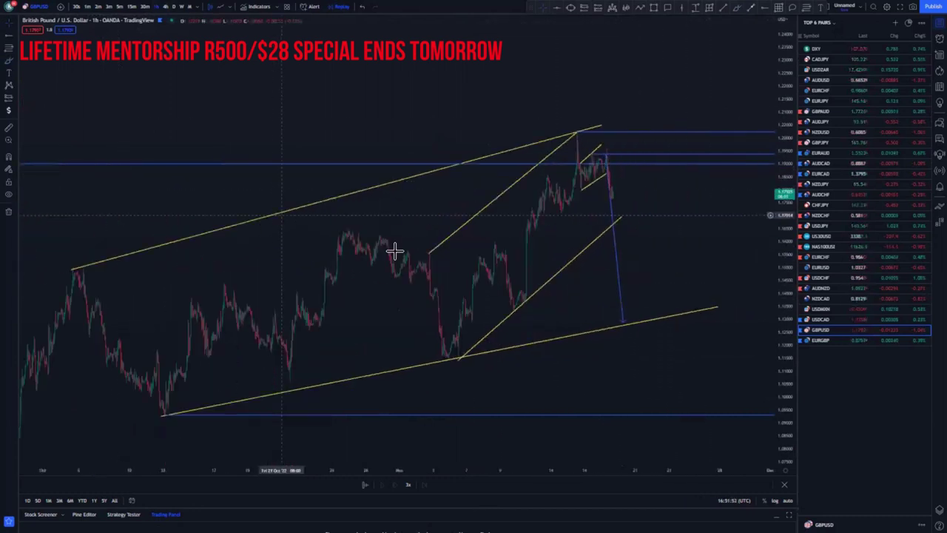
scroll(394, 252, up, 3)
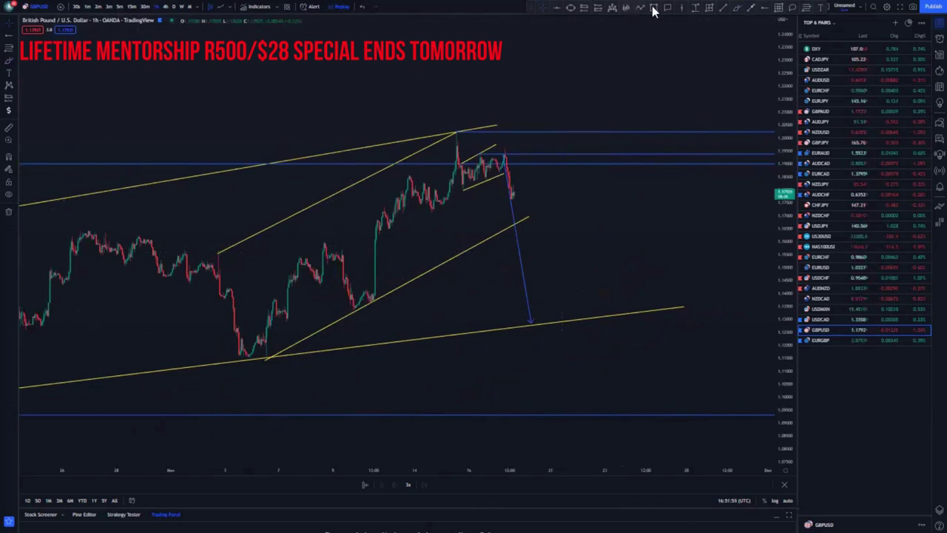
Outline a head and shoulders pattern over the November highs on the 1-hour chart, and delete it
click(608, 10)
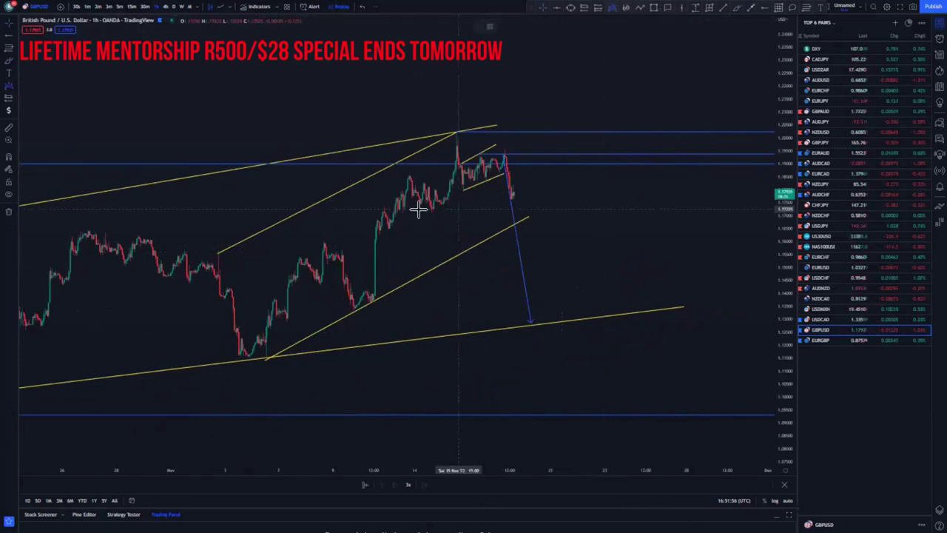
click(377, 222)
click(442, 201)
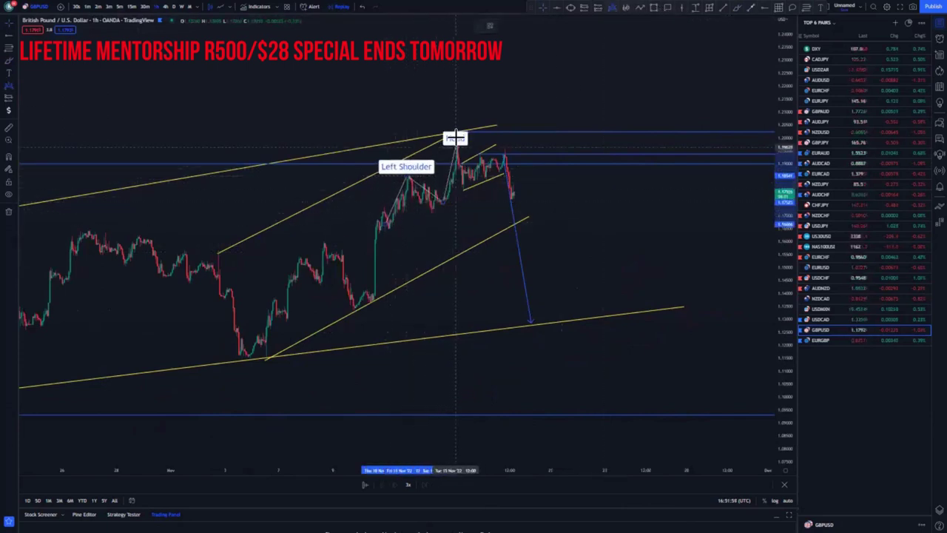
click(456, 135)
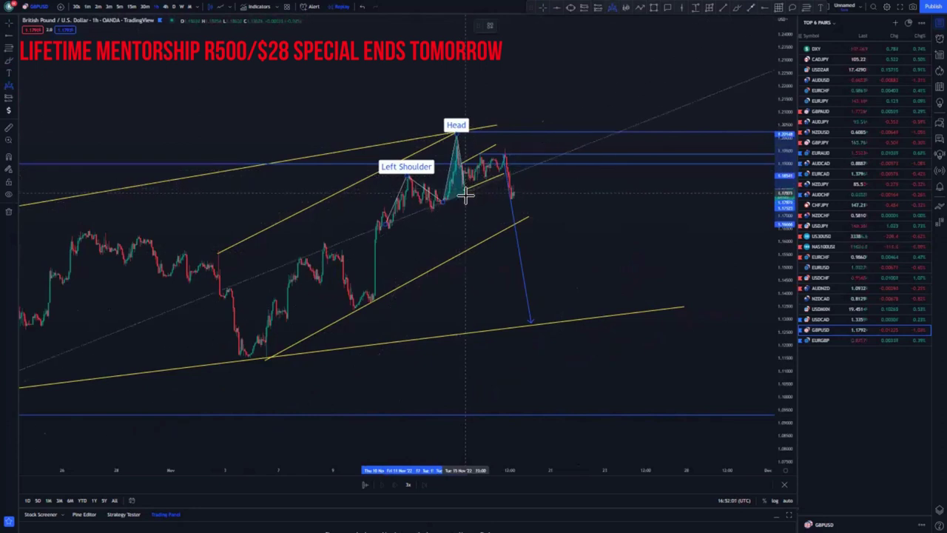
click(466, 194)
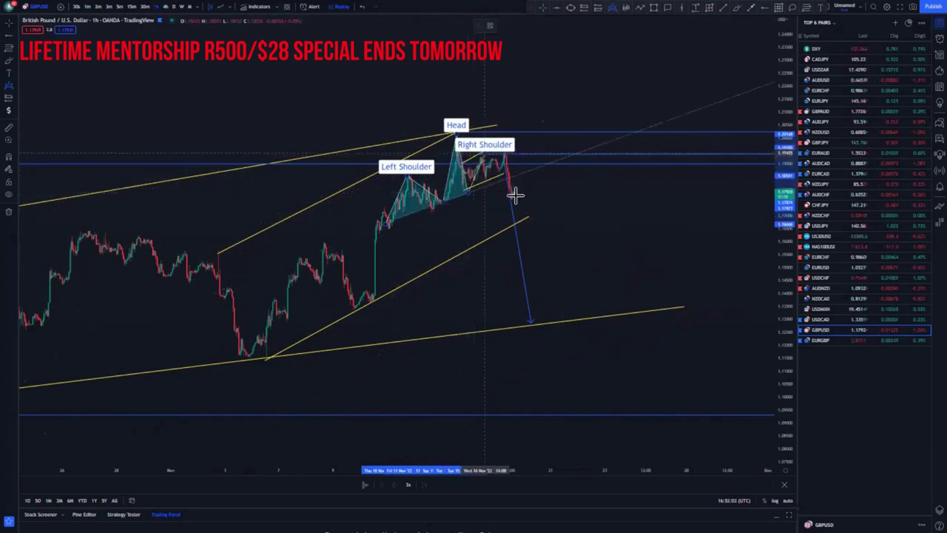
click(598, 27)
Delete the blue projection arrow running from the latest high down to the lower yellow trend line
scroll(577, 217, up, 5)
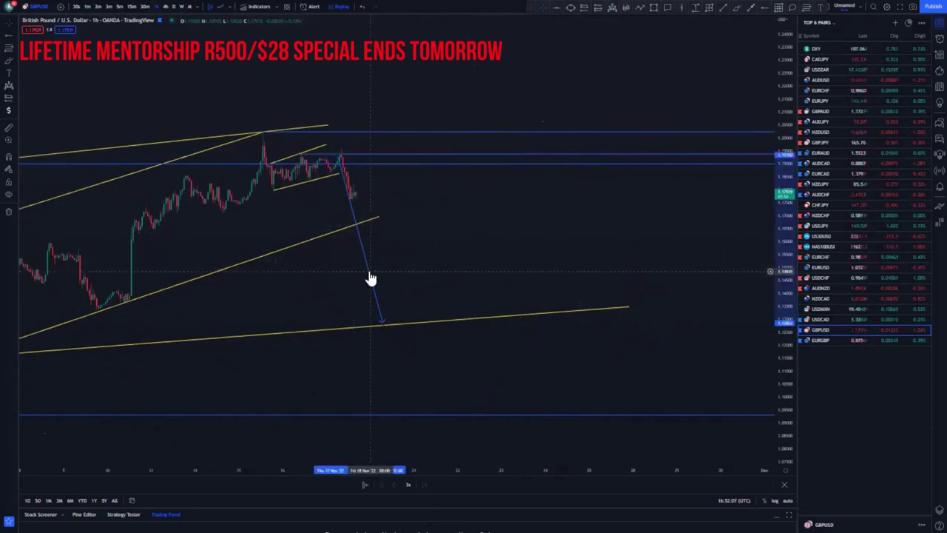
click(371, 279)
key(Delete)
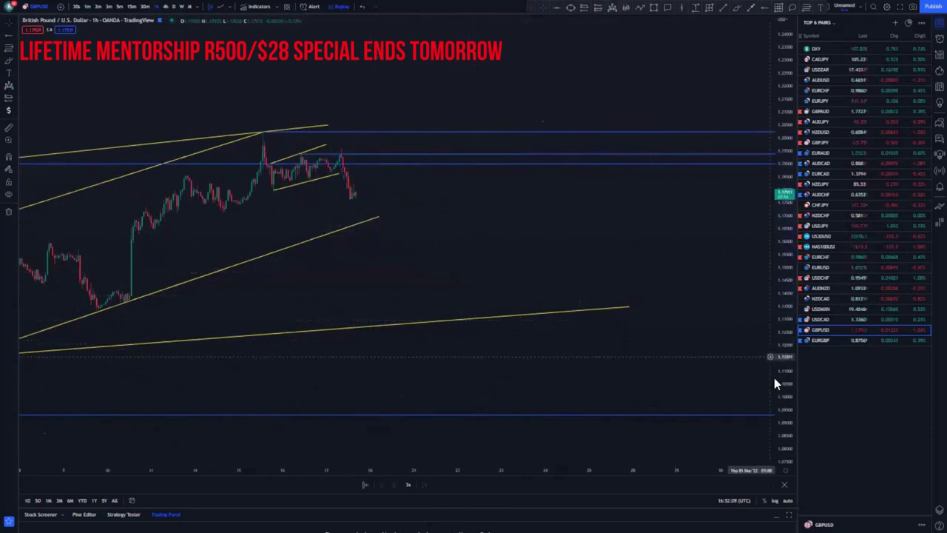
Switch GBP/USD to the 15-minute chart and frame the latest drop above the rising yellow trend line
drag(778, 342, 778, 296)
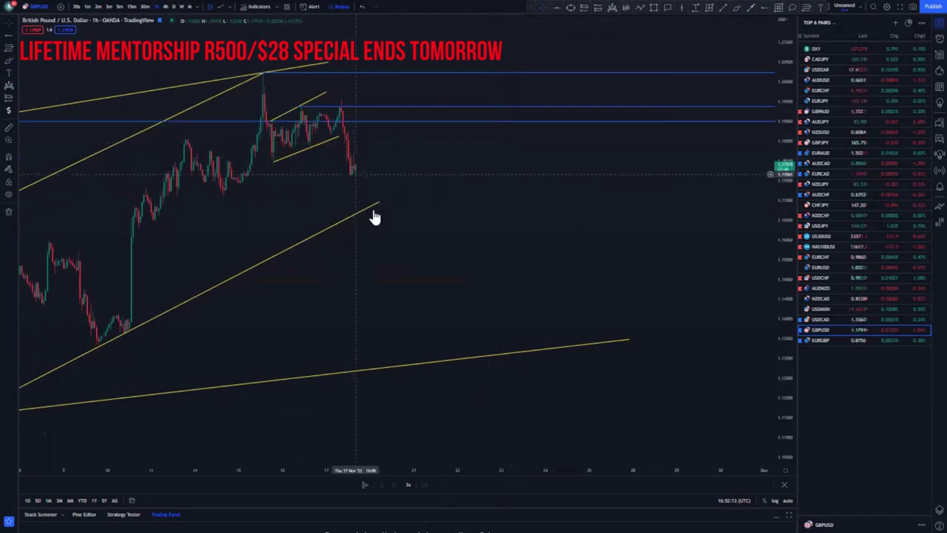
scroll(370, 220, up, 1)
drag(315, 264, 453, 260)
scroll(318, 234, up, 2)
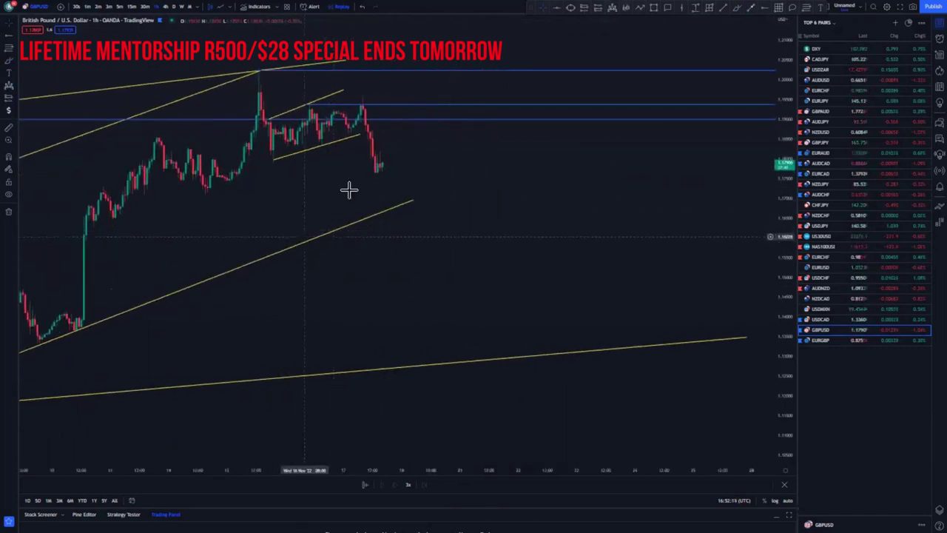
click(132, 7)
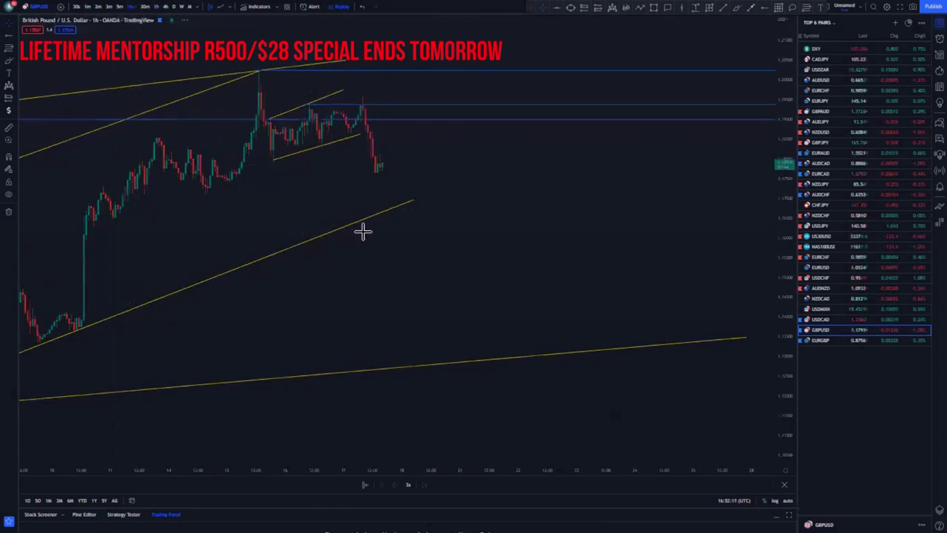
drag(786, 354, 776, 224)
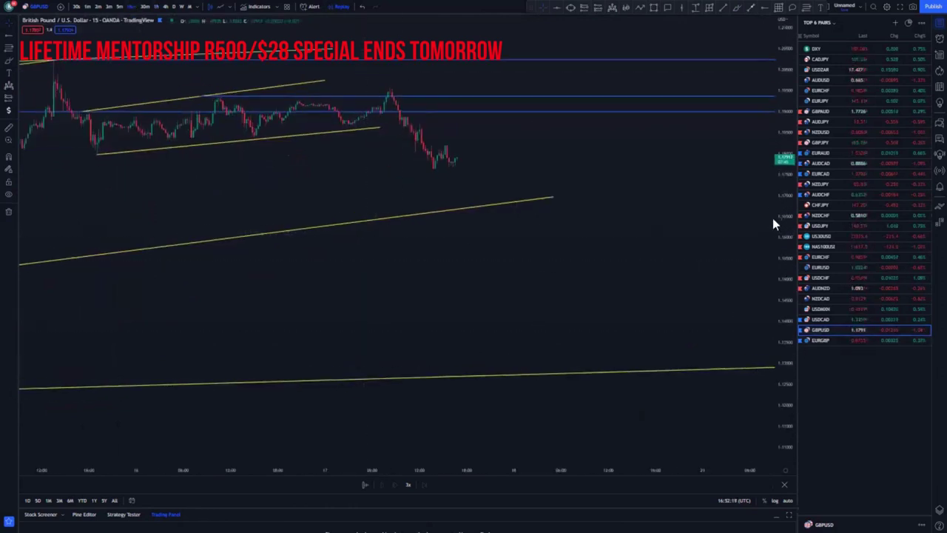
drag(447, 250, 457, 321)
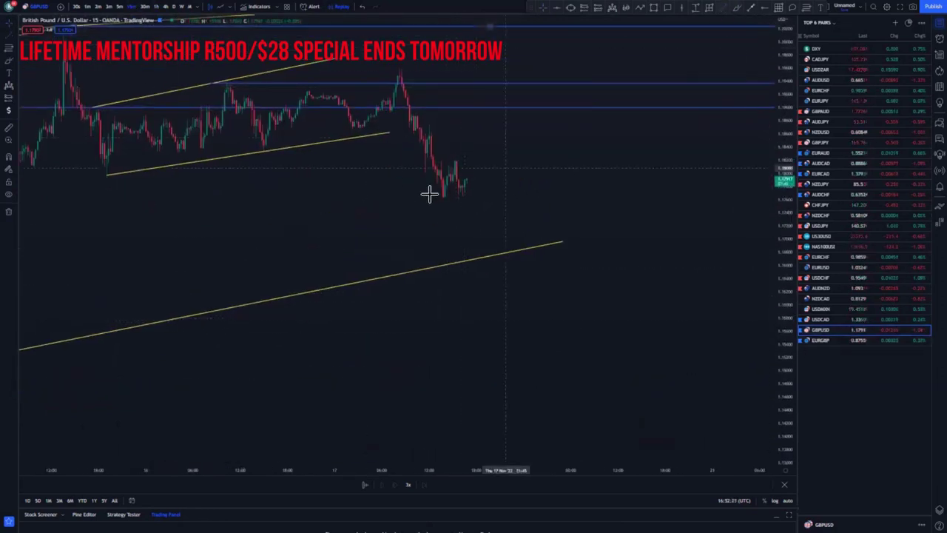
Draw two short yellow trend lines, one below the latest lows and one above the highs, to outline the small 17 November flag
click(437, 196)
click(476, 194)
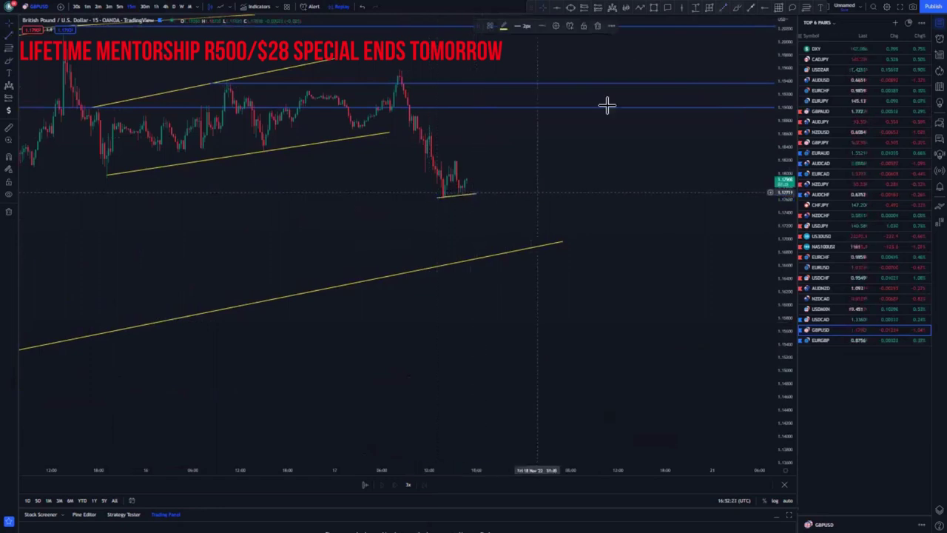
click(607, 105)
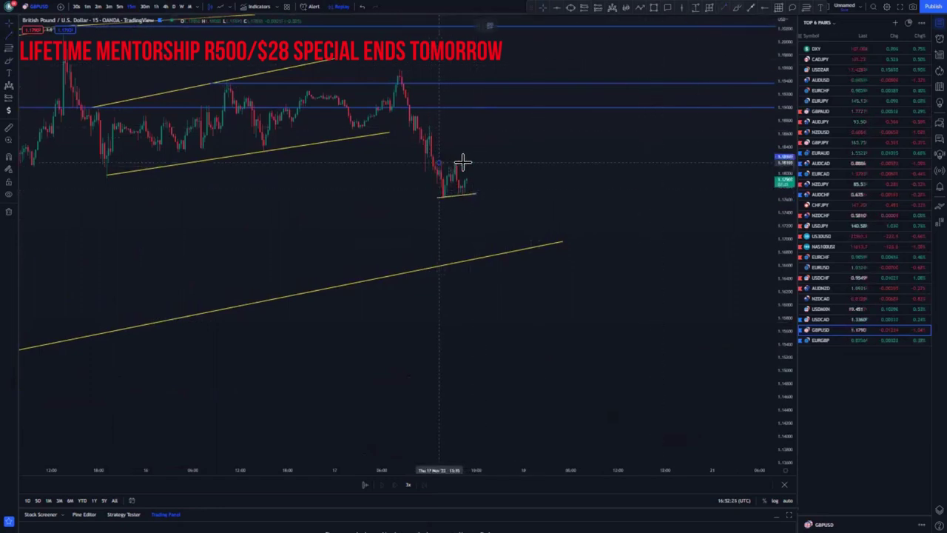
click(470, 160)
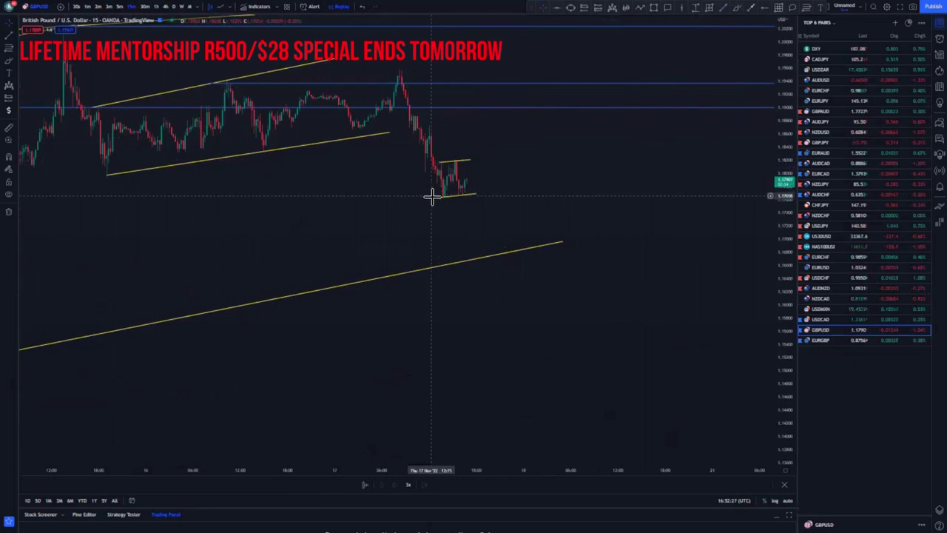
click(439, 197)
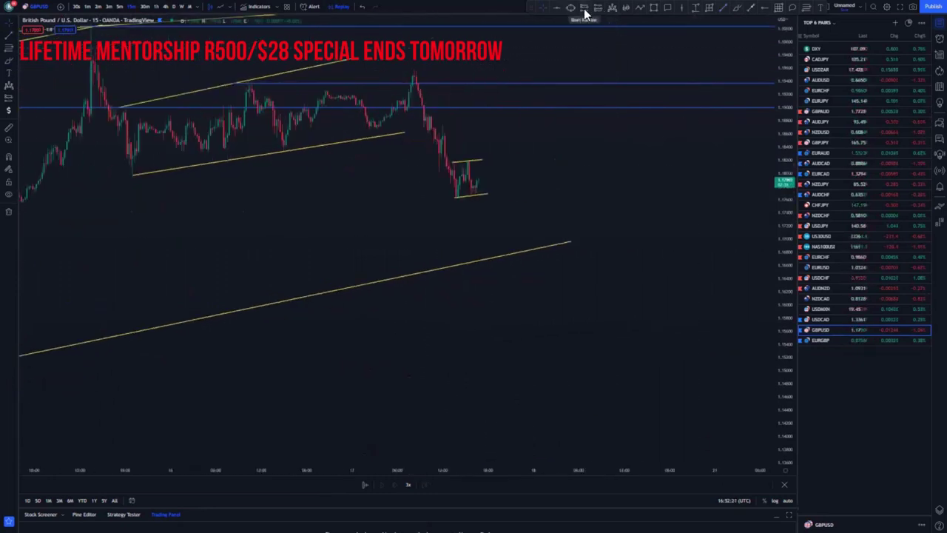
Place a short position just below the small flag with its stop above the flag, and sketch a blue zigzag price path inside the flag
click(481, 198)
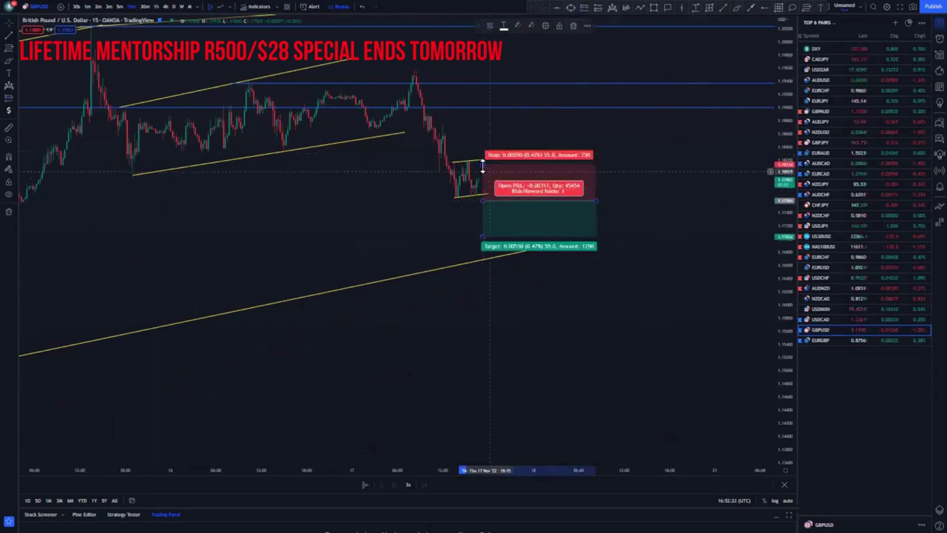
click(481, 209)
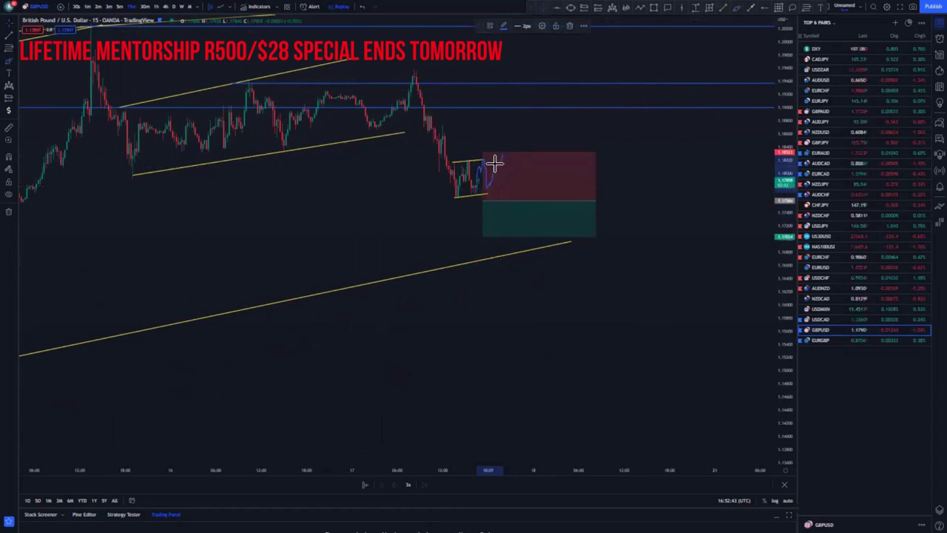
drag(484, 160, 504, 157)
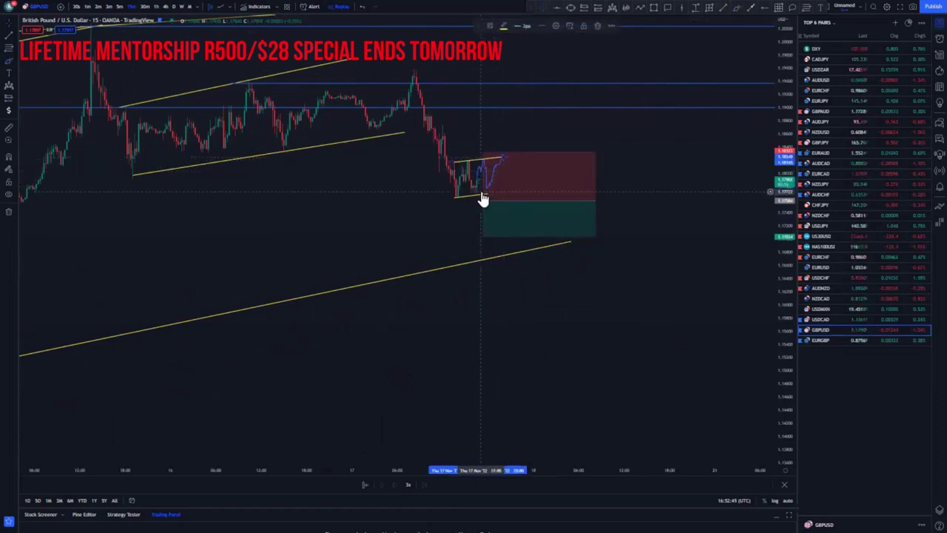
Switch GBP/USD to the 1-hour chart and extend the short position's target down to the rising yellow trend line
scroll(432, 234, down, 2)
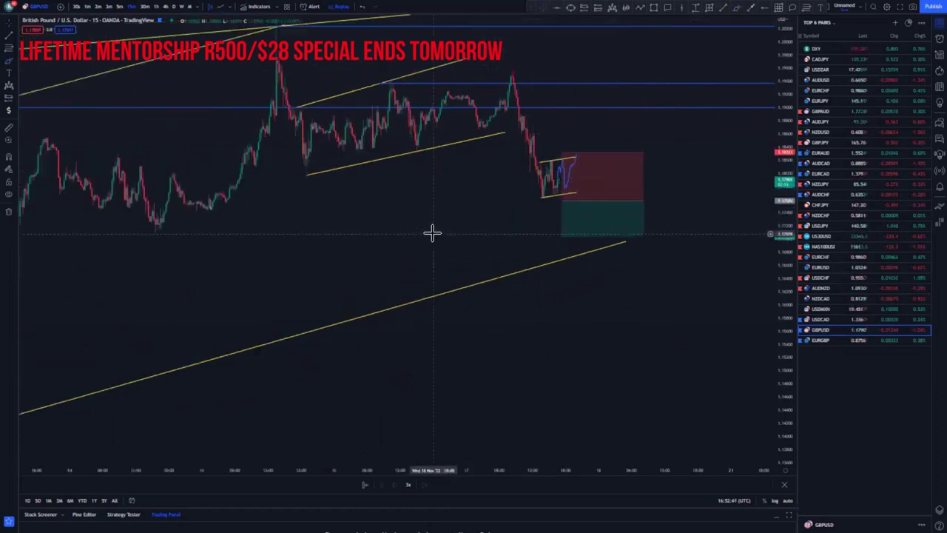
scroll(433, 234, down, 6)
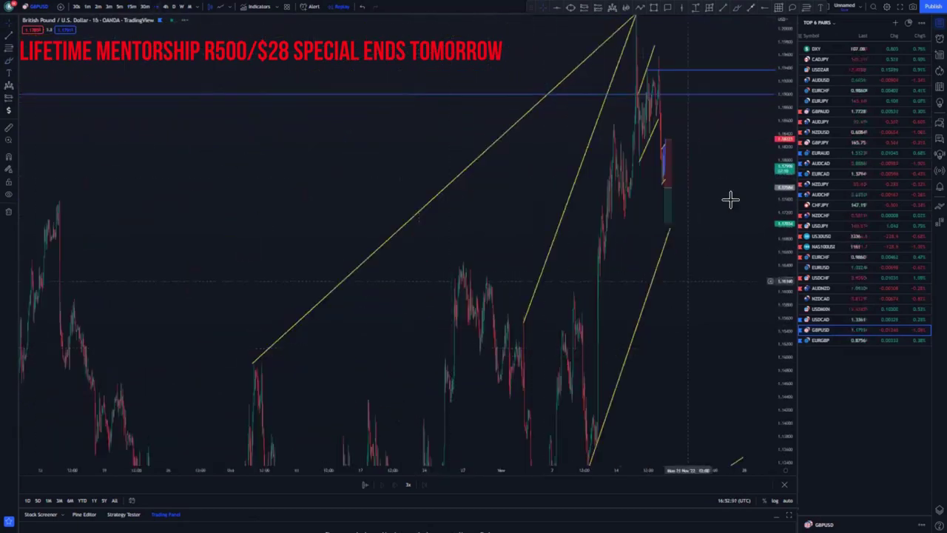
drag(781, 159, 780, 250)
scroll(688, 386, up, 5)
scroll(520, 326, up, 2)
drag(536, 319, 627, 289)
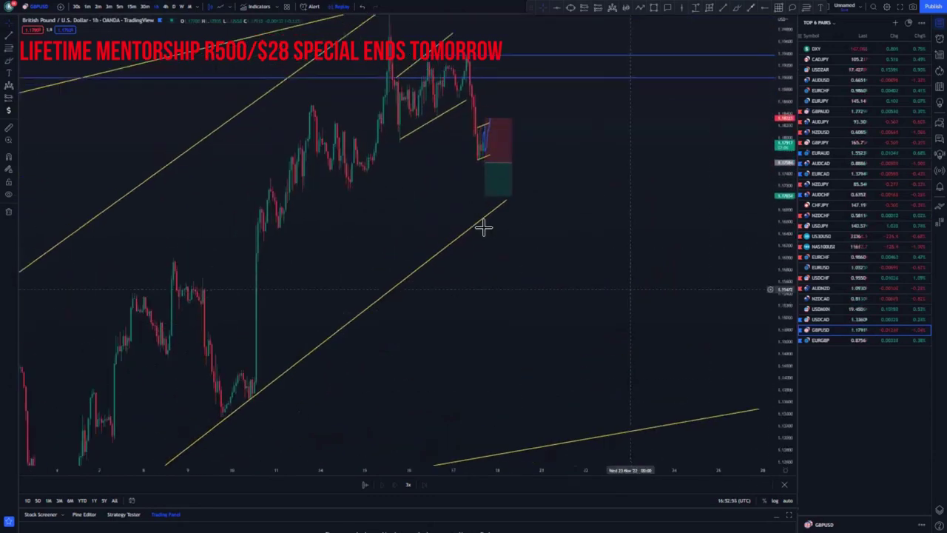
drag(485, 195, 486, 210)
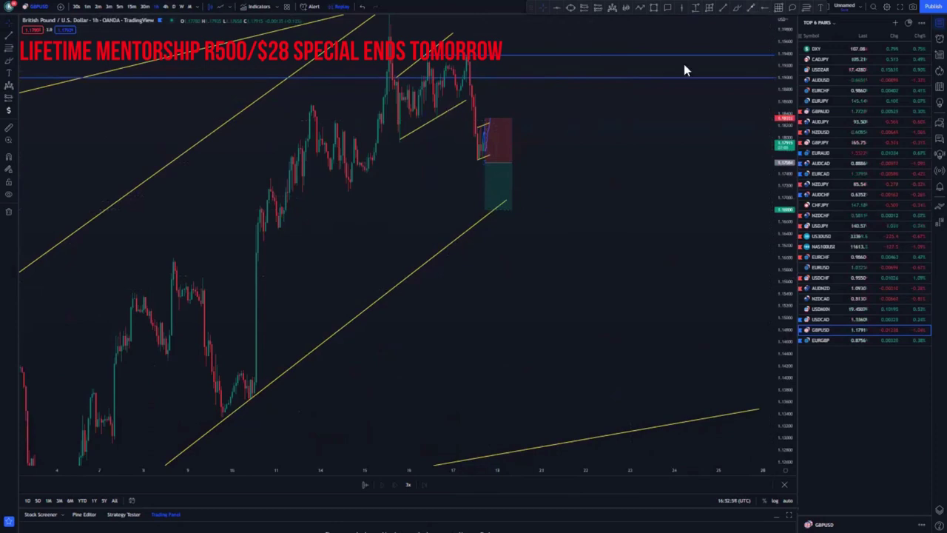
Draw a blue arrow from the rising yellow trend line up past the November highs, and delete it
click(494, 207)
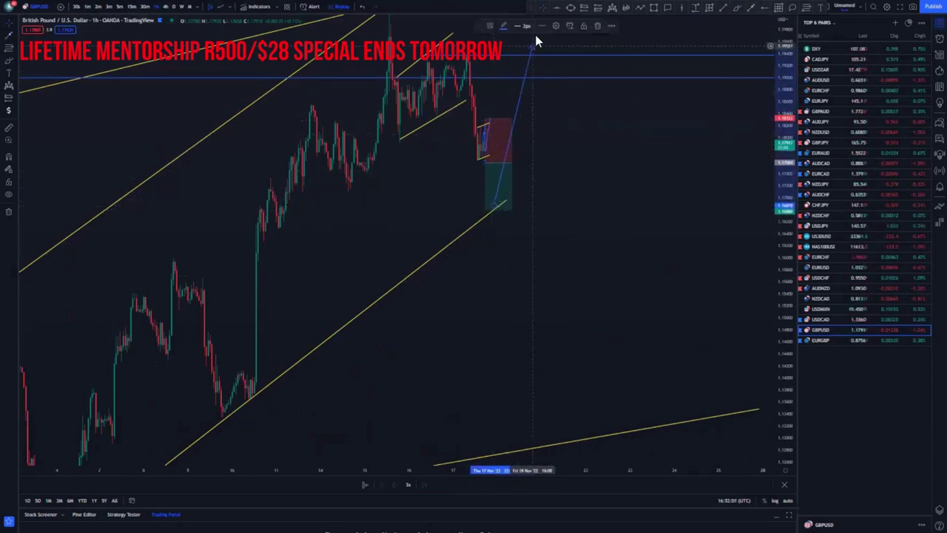
click(597, 26)
Draw a blue projection arrow from the short position's entry down to the lower yellow trend line
scroll(600, 308, down, 4)
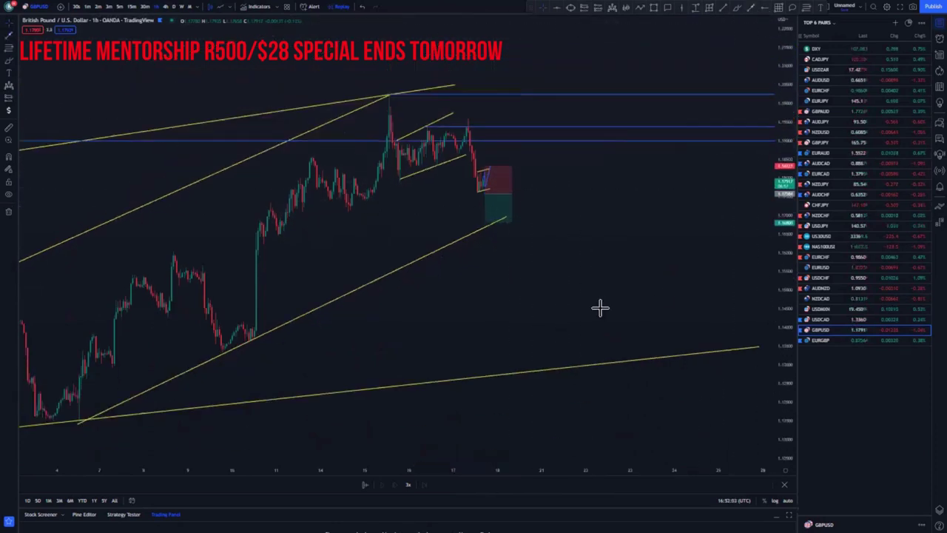
scroll(574, 296, down, 3)
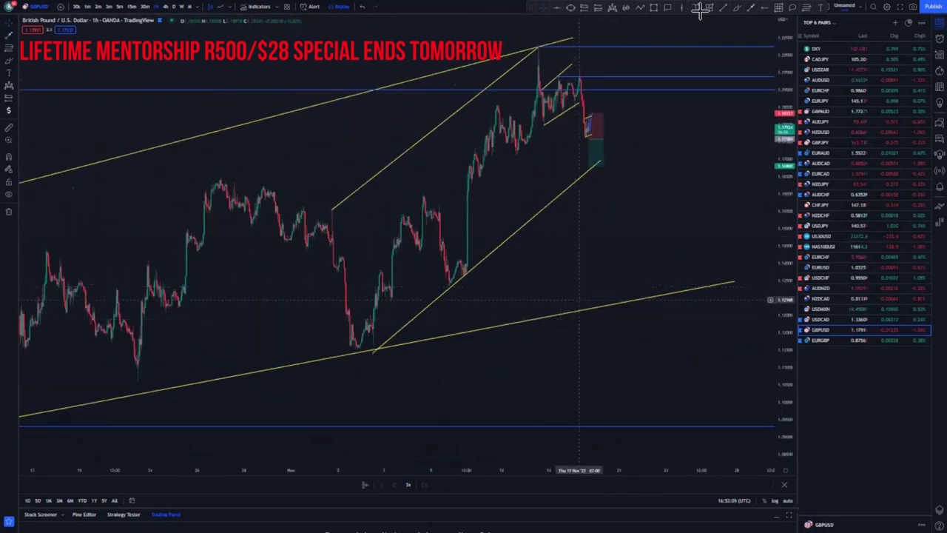
click(592, 131)
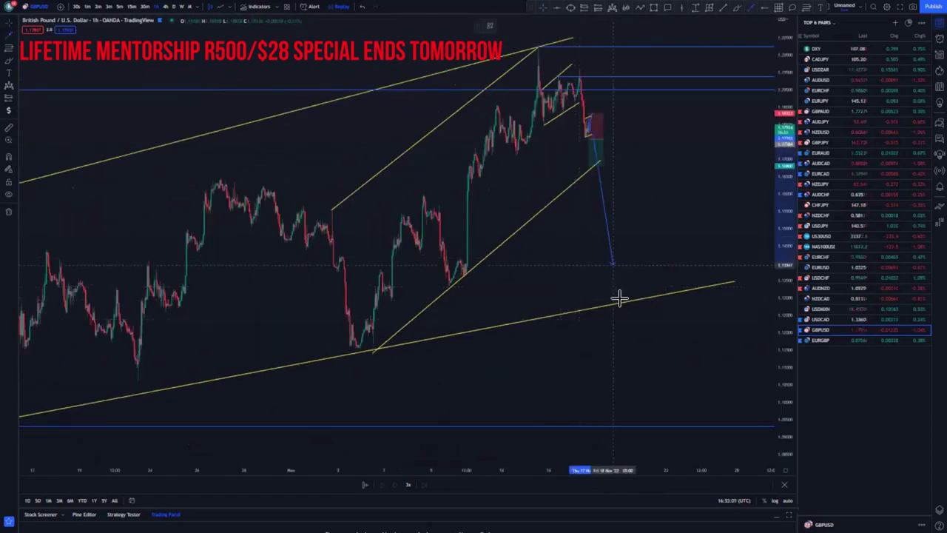
click(620, 303)
Extend the short position's target down to the lowest blue horizontal level, and widen the position box past 21 November
scroll(618, 346, down, 2)
scroll(651, 266, down, 2)
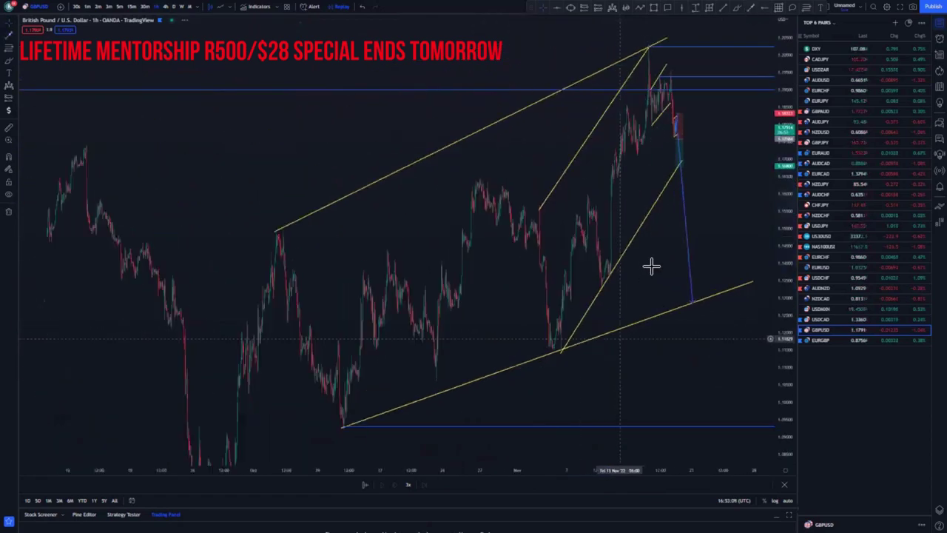
scroll(592, 207, up, 4)
drag(604, 175, 591, 426)
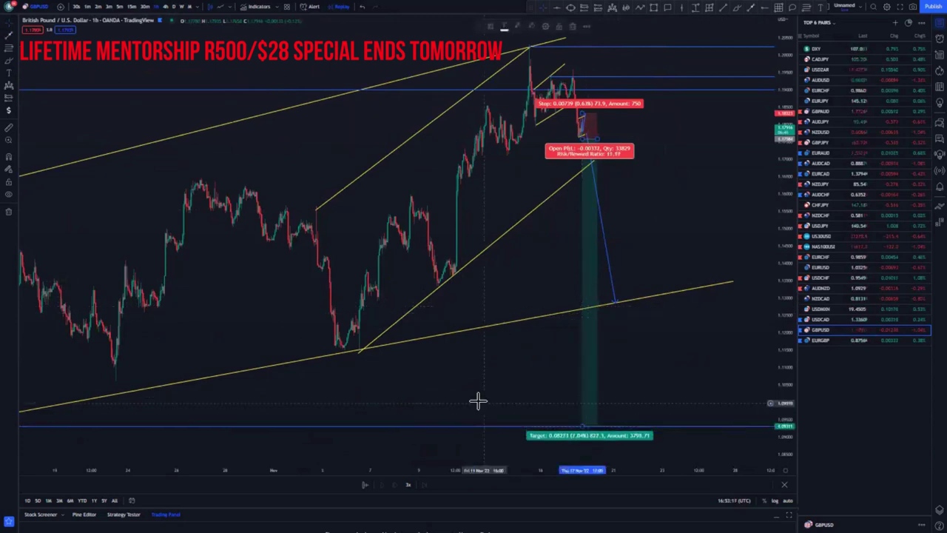
scroll(701, 171, down, 3)
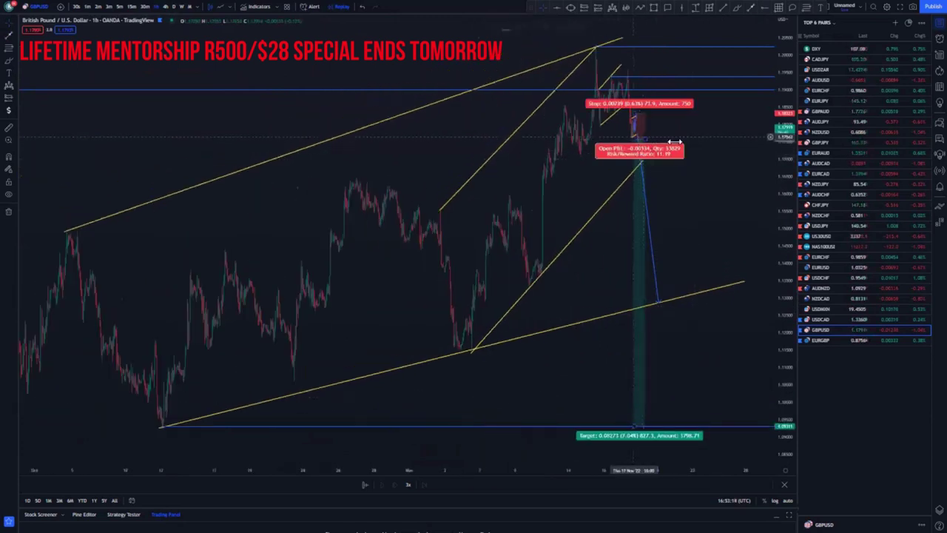
drag(675, 142, 716, 141)
click(571, 187)
drag(783, 171, 765, 302)
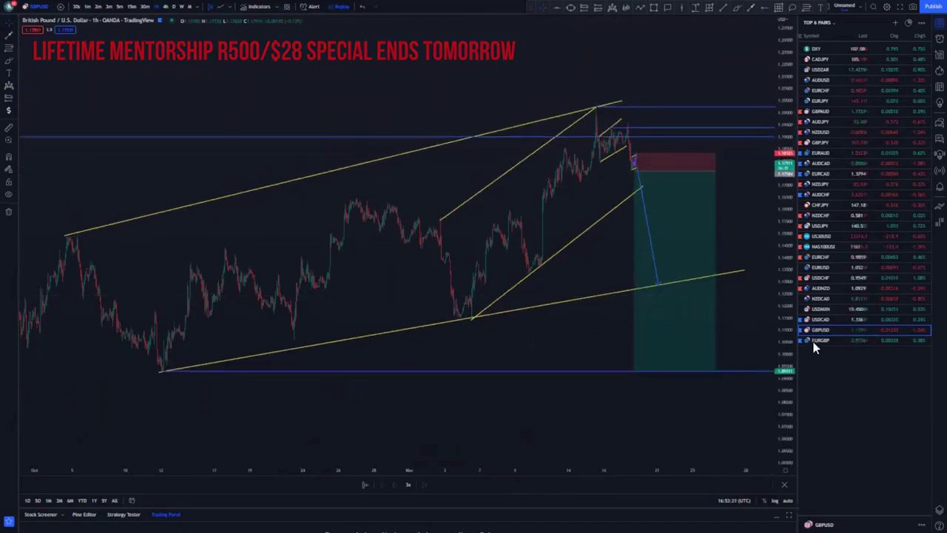
Open EUR/GBP on the weekly chart and draw a blue horizontal ray from the late-2020 high
click(814, 340)
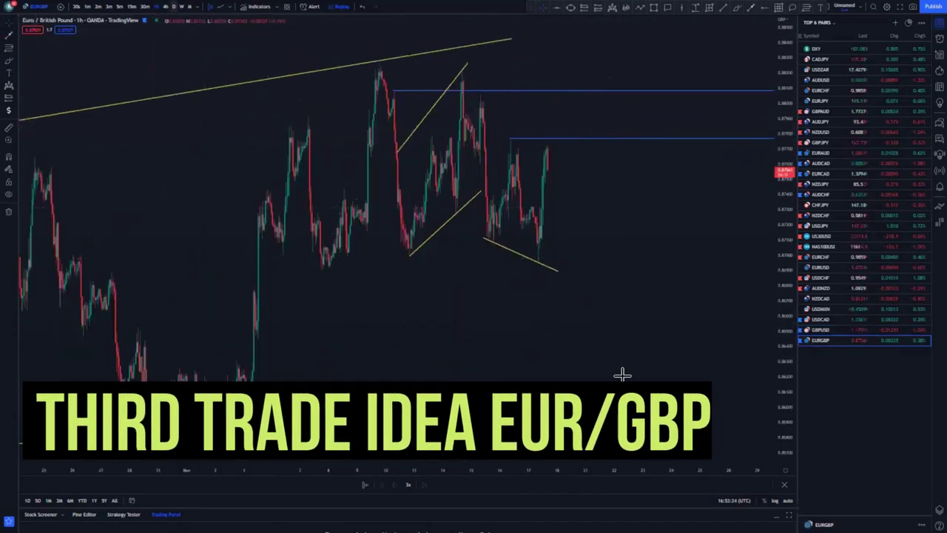
right_click(676, 240)
click(691, 250)
scroll(659, 341, up, 1)
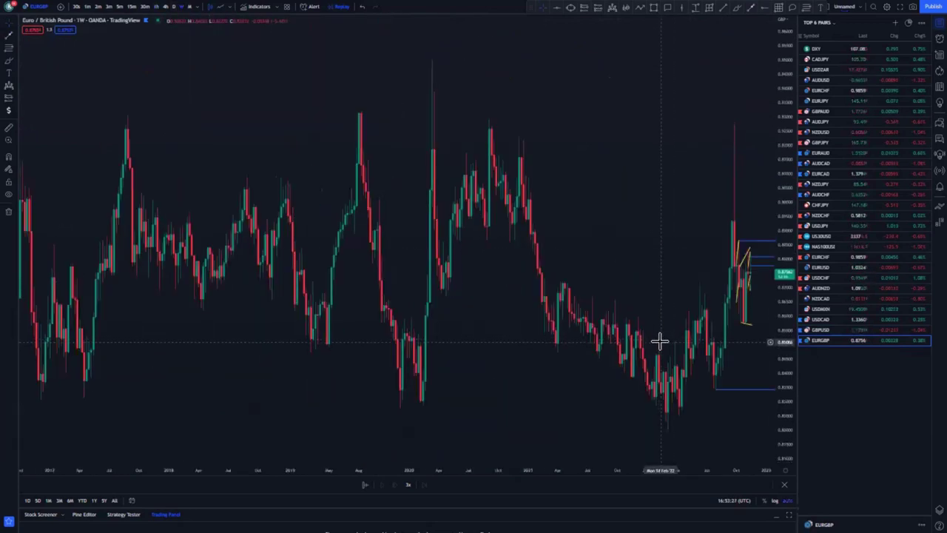
drag(660, 341, 530, 331)
drag(786, 119, 791, 167)
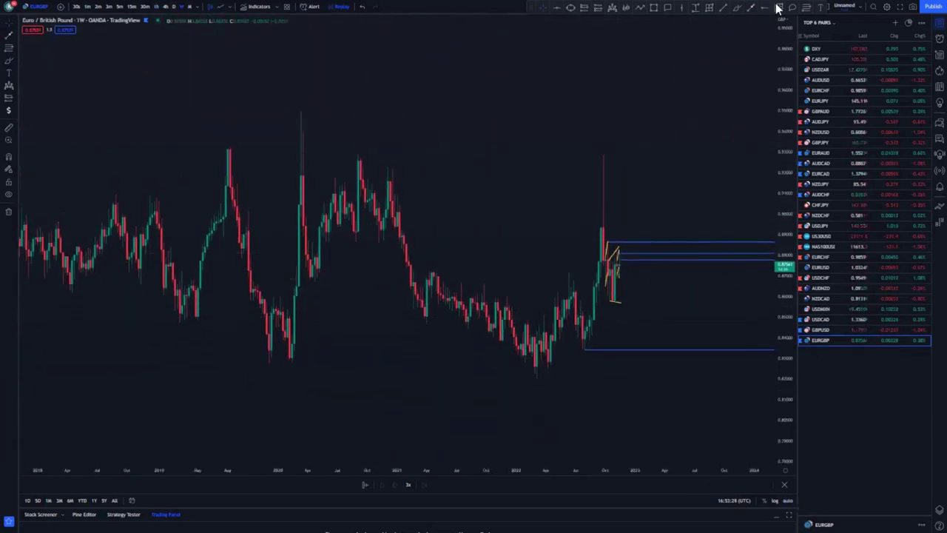
click(388, 167)
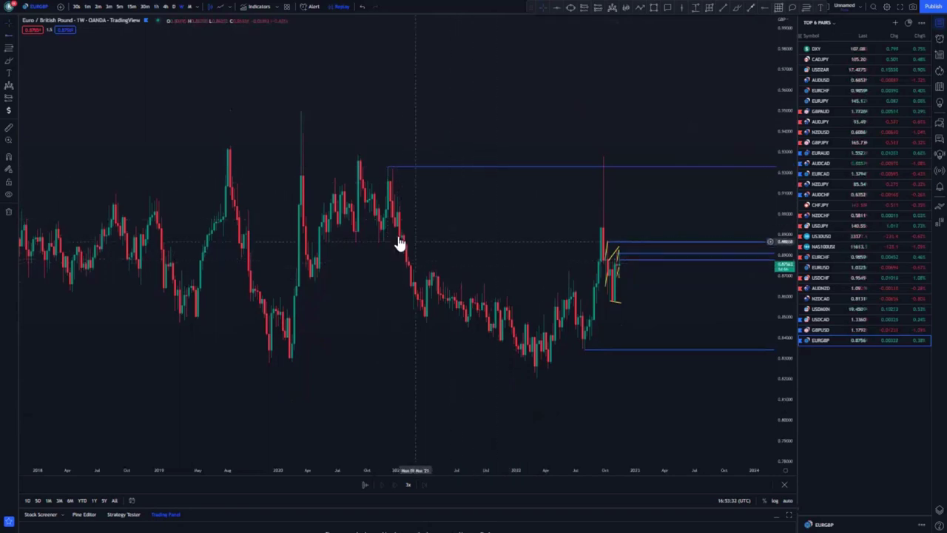
Examine the EUR/GBP weekly price history back to 2008 and return to the recent candles around the blue levels
scroll(397, 237, down, 4)
scroll(338, 265, down, 5)
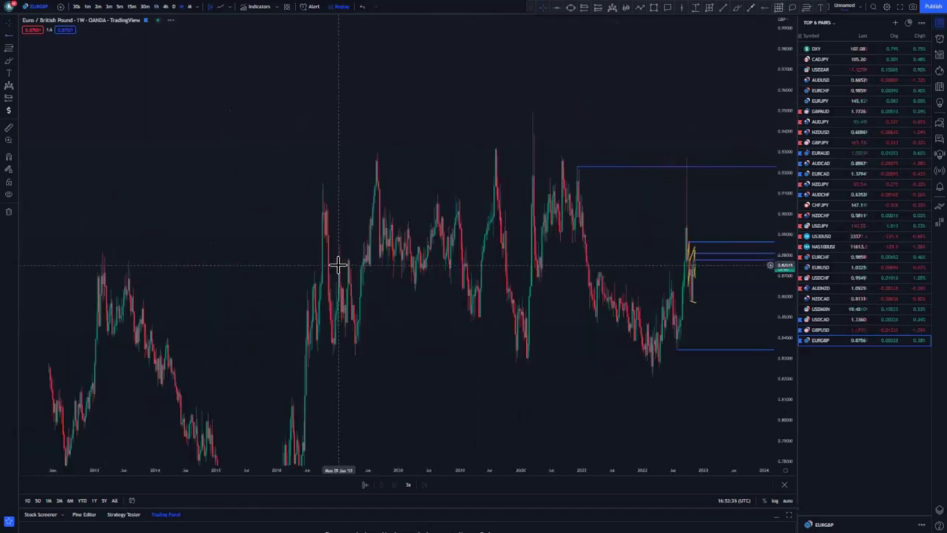
scroll(289, 255, up, 10)
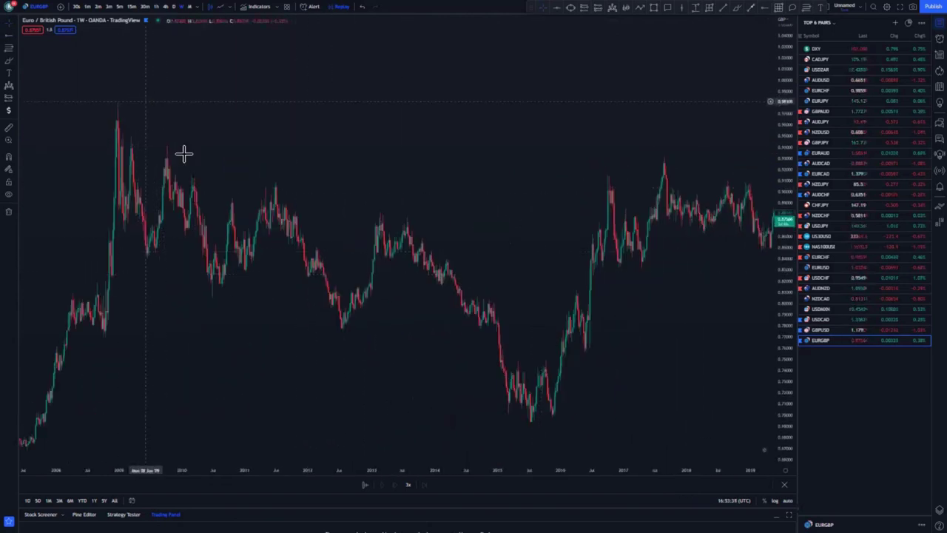
drag(501, 177, 76, 131)
drag(565, 311, 511, 321)
scroll(466, 318, up, 2)
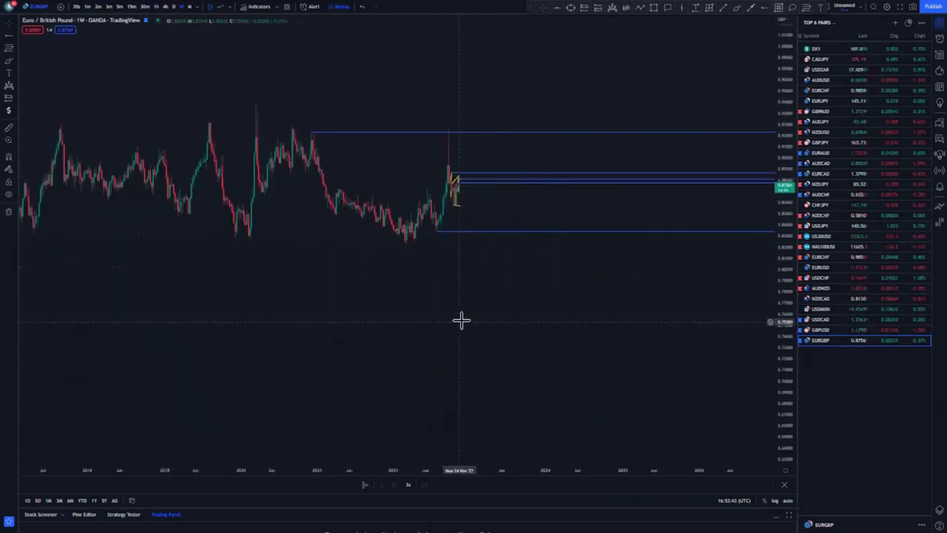
drag(782, 375, 782, 293)
drag(529, 363, 562, 423)
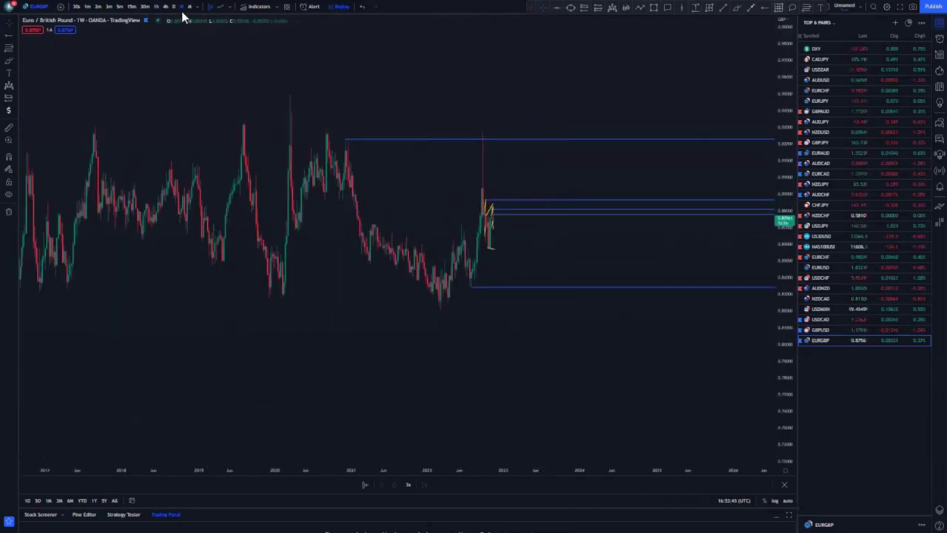
Switch EUR/GBP to the daily chart and frame the price action since the September spike
text(1D)
key(Return)
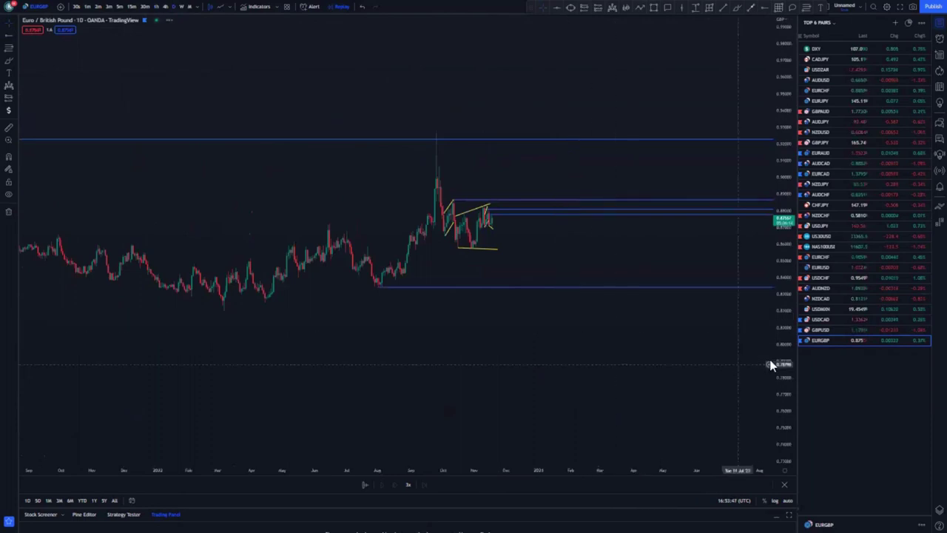
drag(786, 378, 784, 283)
scroll(750, 284, up, 3)
drag(546, 292, 687, 315)
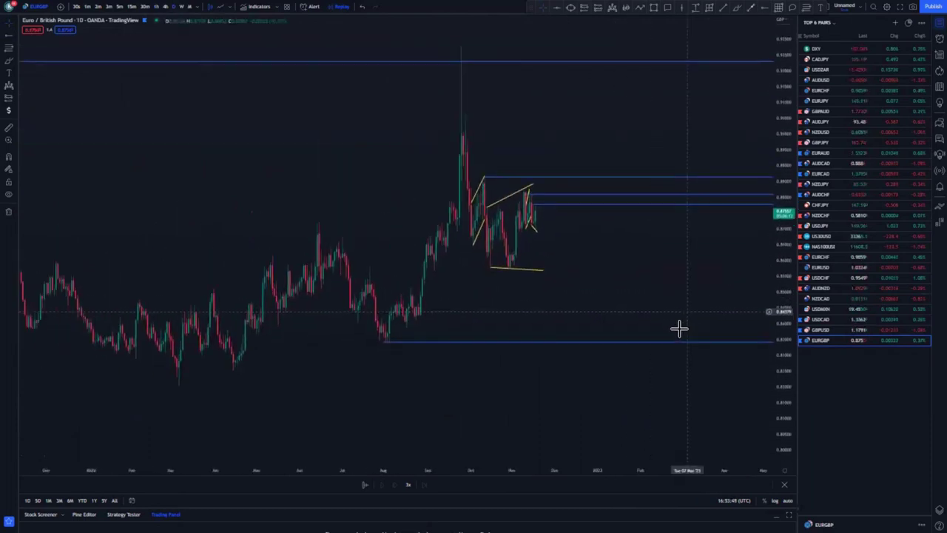
scroll(679, 328, up, 3)
Sketch a blue zigzag path with the Brush along the daily swings since the September spike, and undo it
click(737, 9)
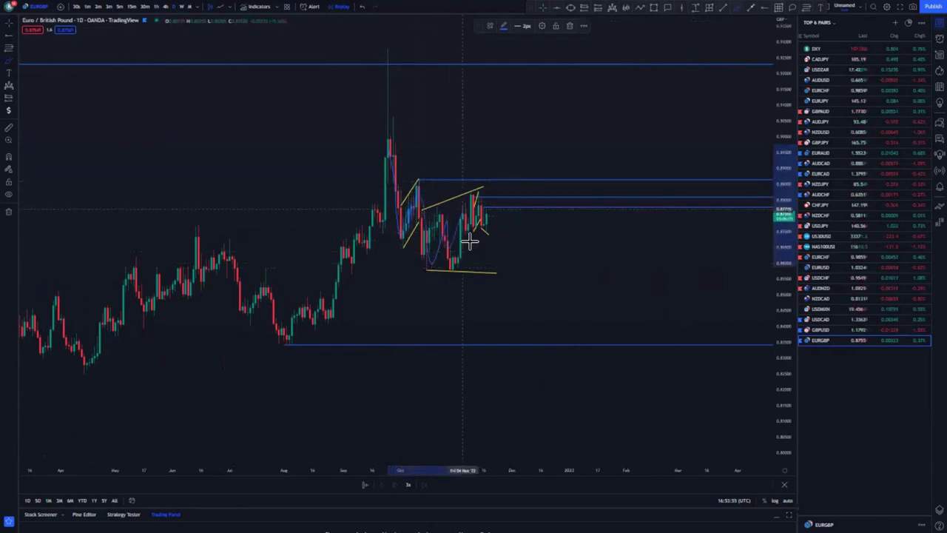
mouse_move(491, 194)
mouse_down()
mouse_move(508, 334)
mouse_move(528, 333)
mouse_move(518, 335)
mouse_up()
click(361, 7)
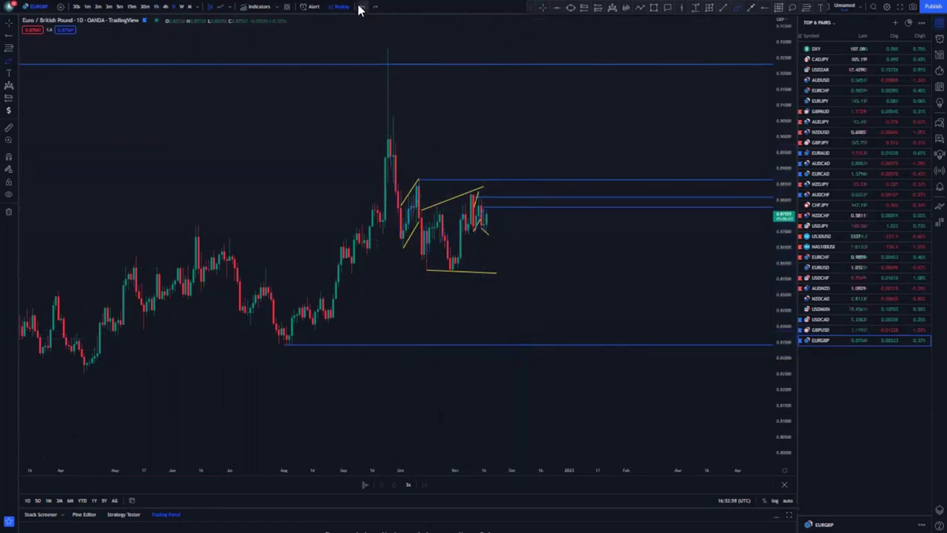
Switch to the 4-hour chart, sketch a blue Brush path over the mid-November swings, and undo the sketch
scroll(318, 96, down, 2)
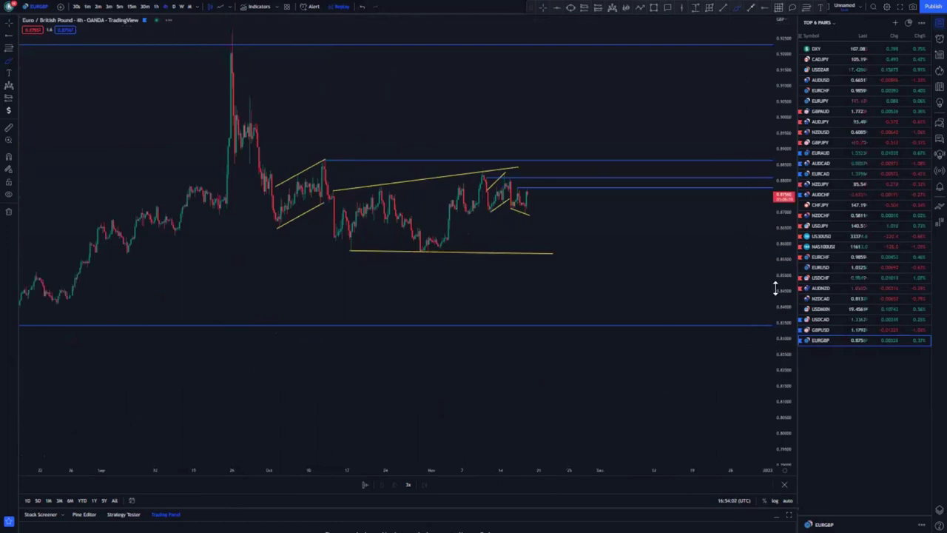
drag(776, 287, 777, 126)
scroll(361, 273, up, 2)
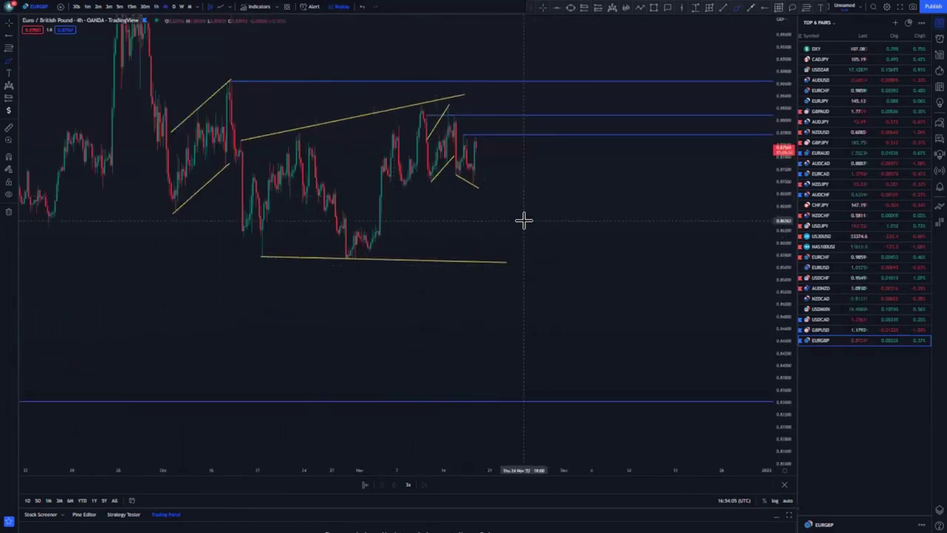
mouse_move(422, 108)
mouse_down()
mouse_move(422, 178)
mouse_move(439, 164)
mouse_up()
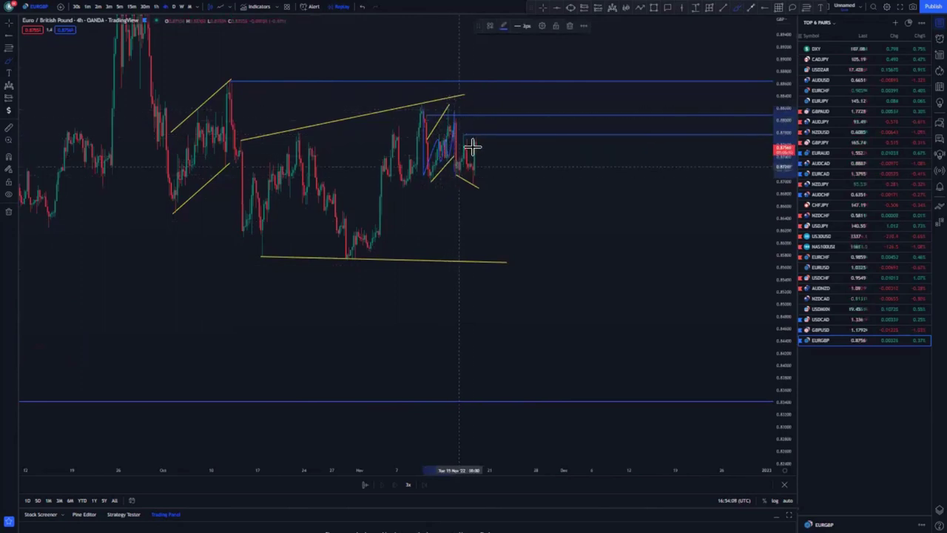
click(363, 7)
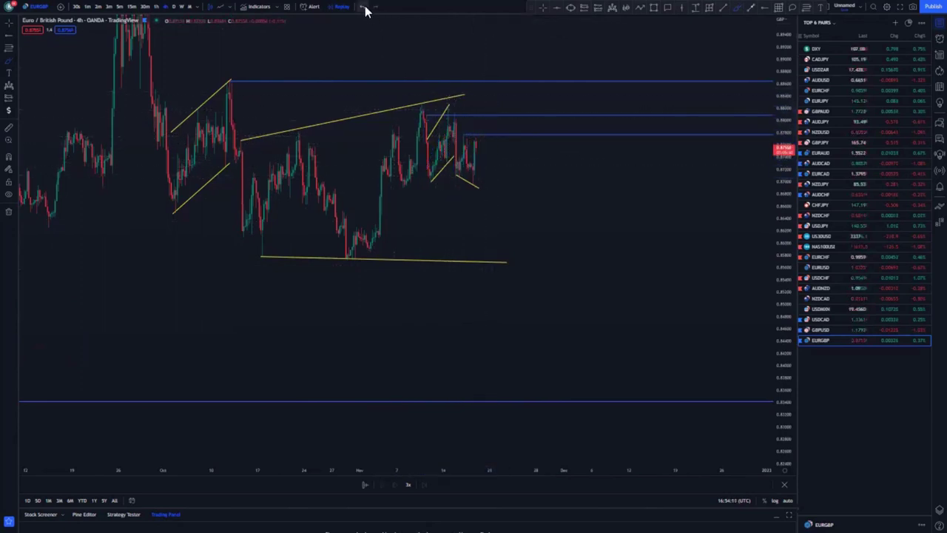
Switch EUR/GBP to the 1-hour chart and delete the blue horizontal ray that starts at the 10 November drop
click(156, 6)
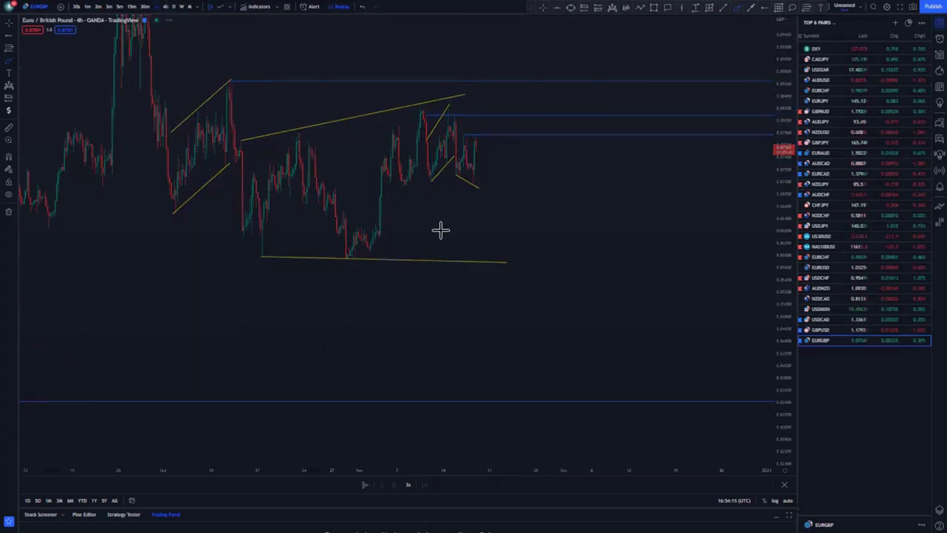
scroll(442, 224, down, 1)
drag(785, 321, 784, 185)
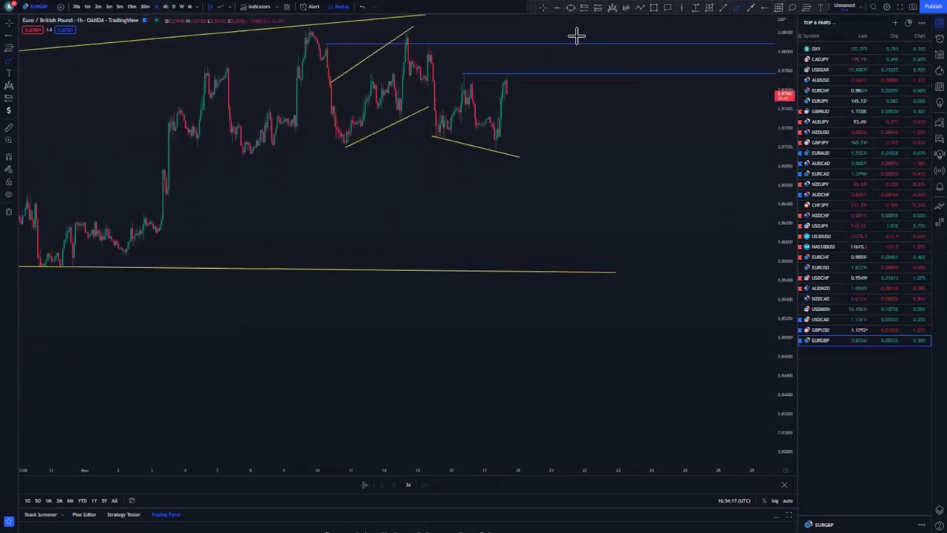
drag(503, 202, 493, 239)
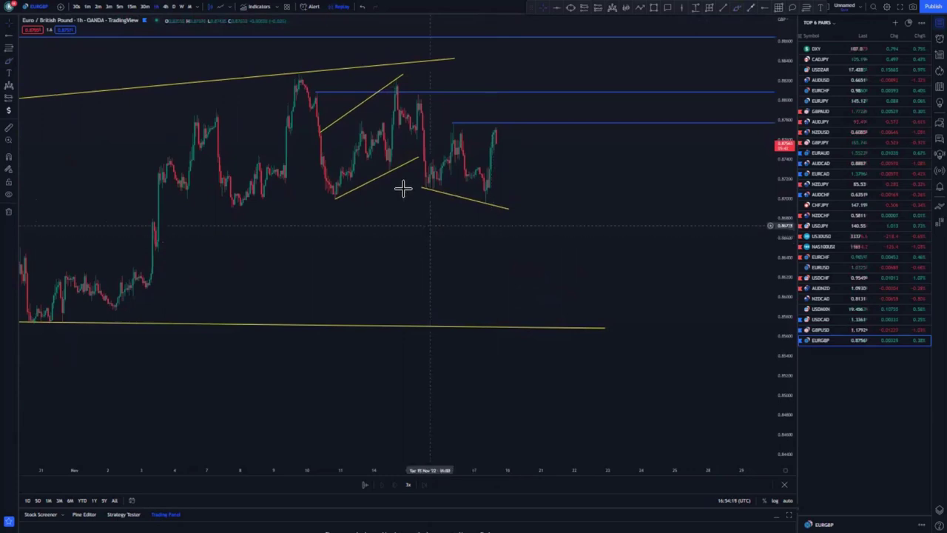
key(Delete)
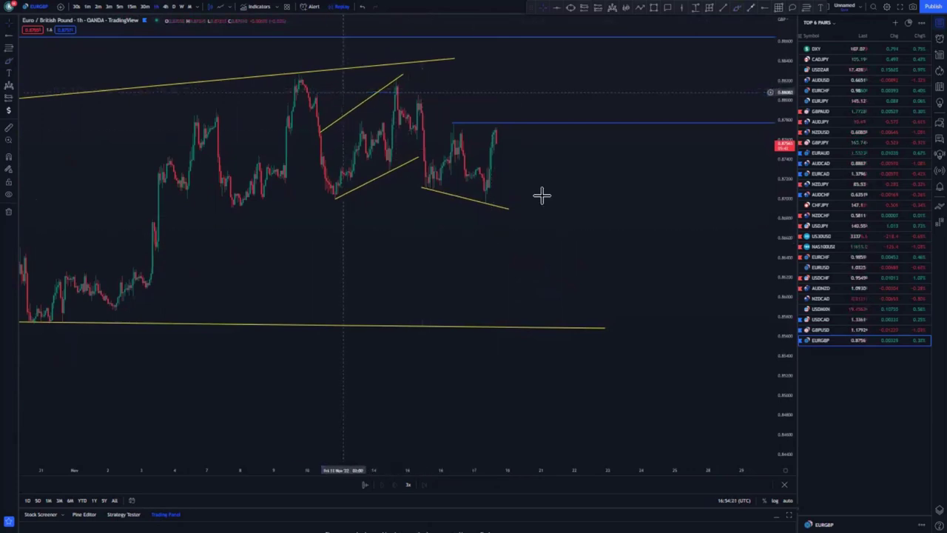
Circle the two recent highs at the blue horizontal ray with the Brush and sketch a small consolidation below the second high
scroll(605, 218, up, 1)
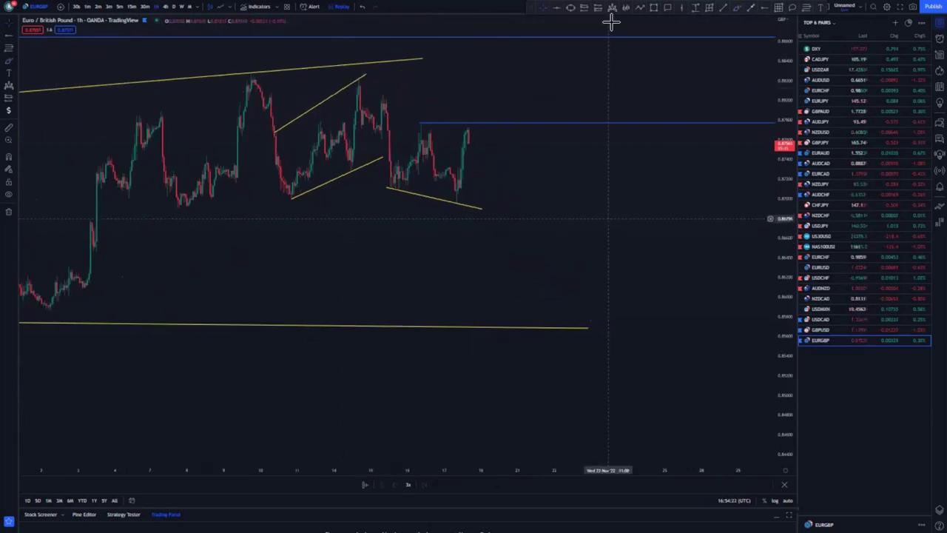
click(405, 120)
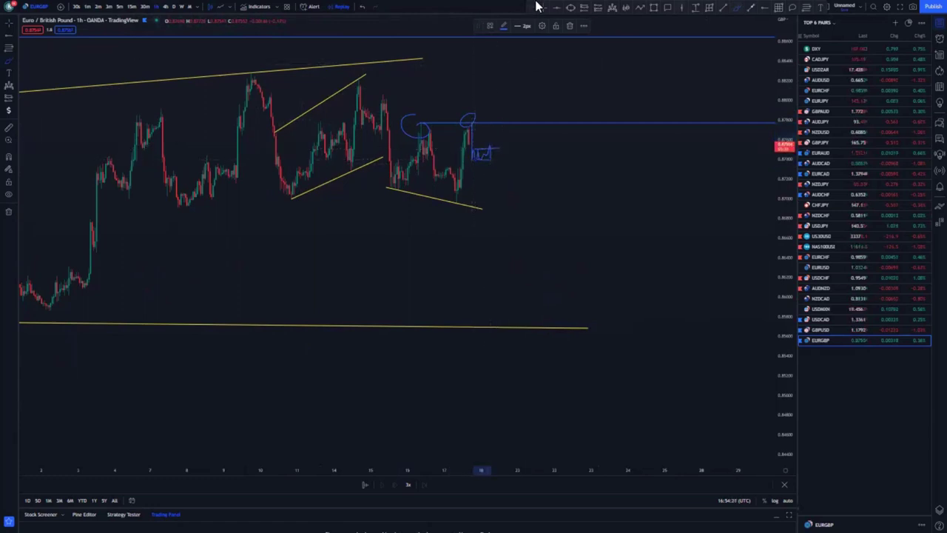
Place a short position beside the sketched consolidation with a stop of about 21.9 pips and its target at the lower yellow trendline
click(581, 8)
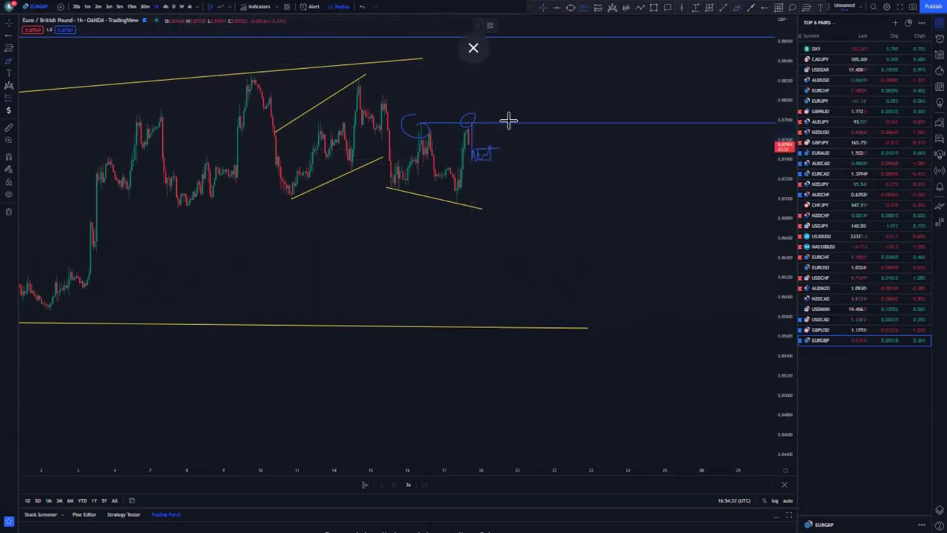
click(494, 140)
drag(487, 113, 487, 141)
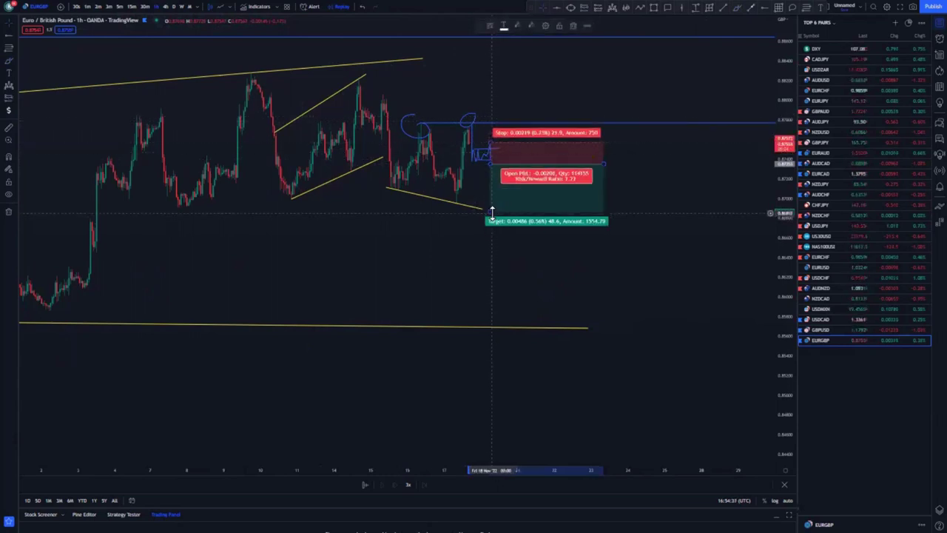
drag(491, 213, 480, 325)
Extend the short position's target to the lower blue horizontal line, about 395.4 pips below the entry
scroll(447, 299, down, 10)
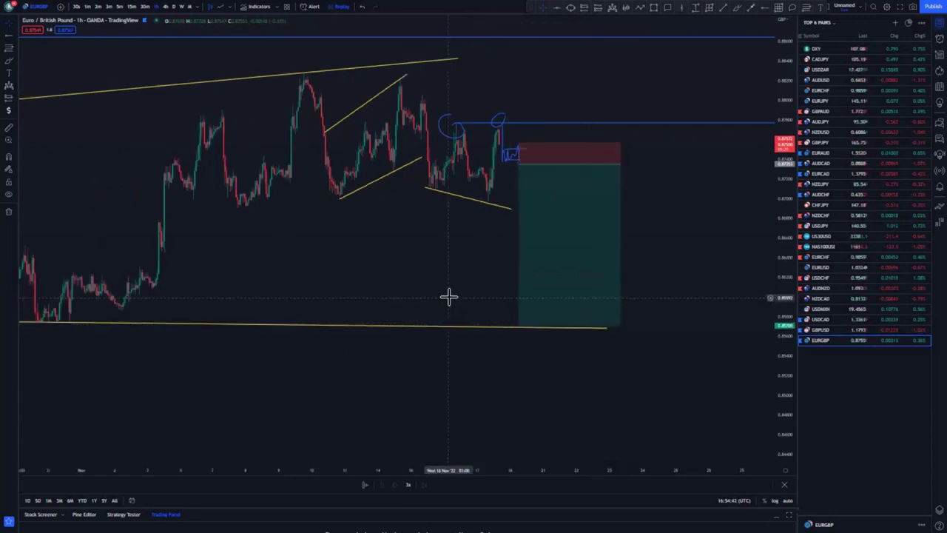
drag(519, 388, 415, 344)
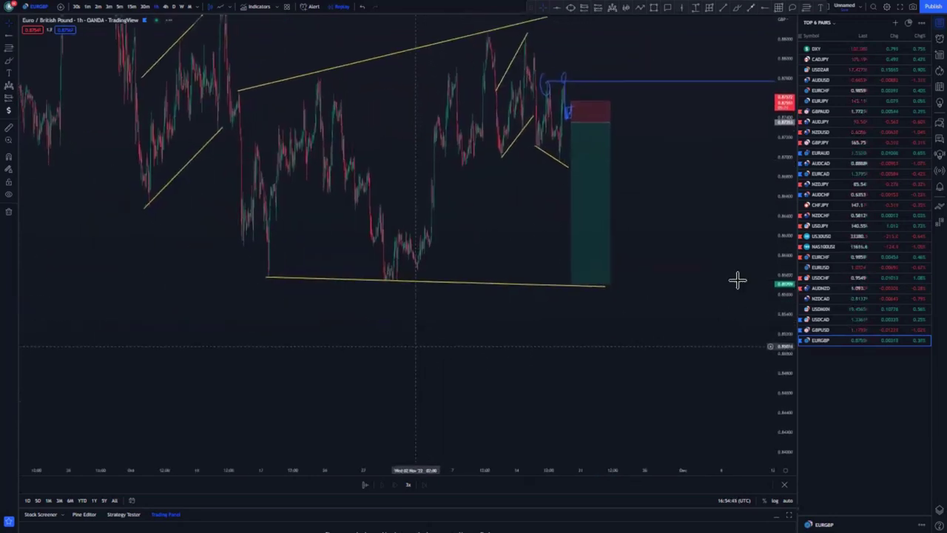
drag(786, 170, 787, 378)
drag(576, 267, 569, 365)
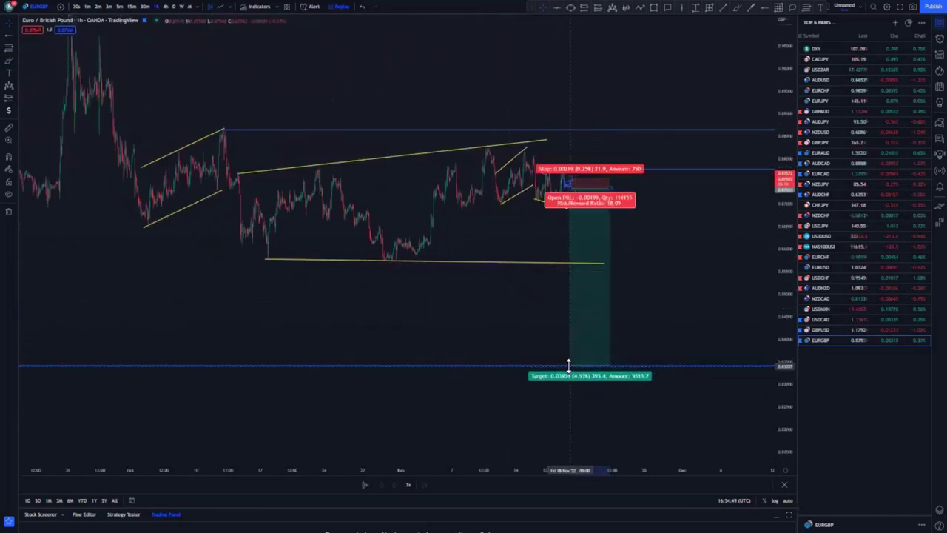
click(533, 333)
Move the whole short position up so its entry lies near the blue ray at the recent highs
click(601, 254)
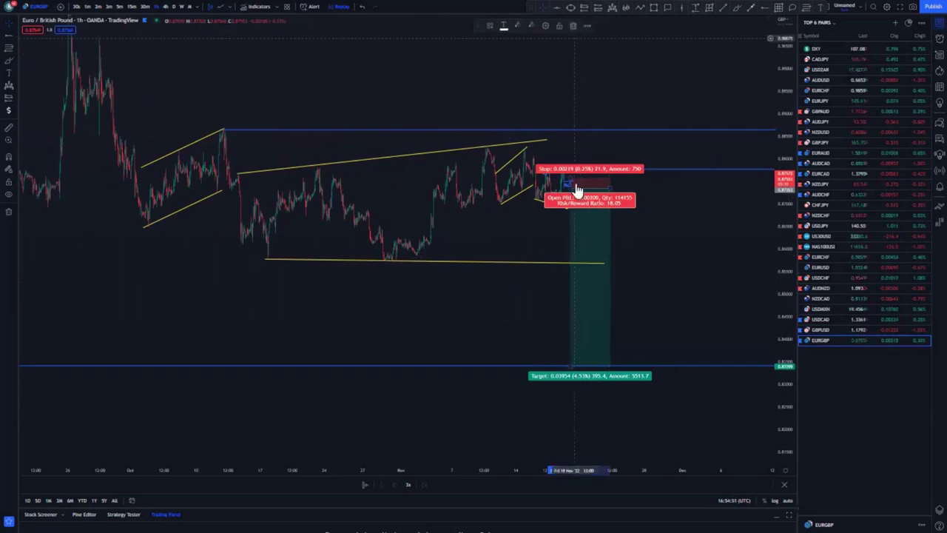
drag(581, 222, 580, 200)
click(496, 214)
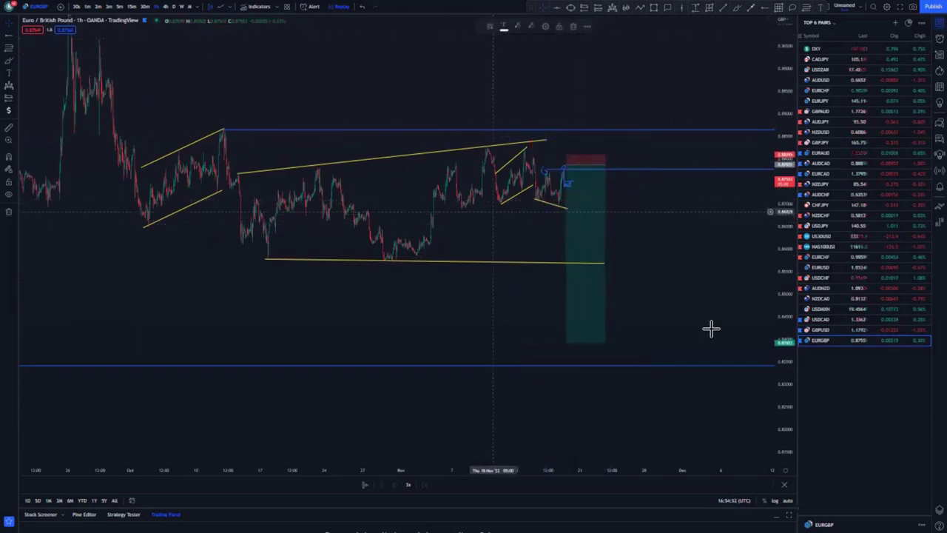
Align the short position's entry with the blue ray at the recent highs and widen its stop to about 32.8 pips
scroll(729, 339, up, 3)
drag(797, 405, 765, 276)
drag(682, 330, 726, 360)
scroll(649, 361, up, 4)
drag(320, 254, 395, 284)
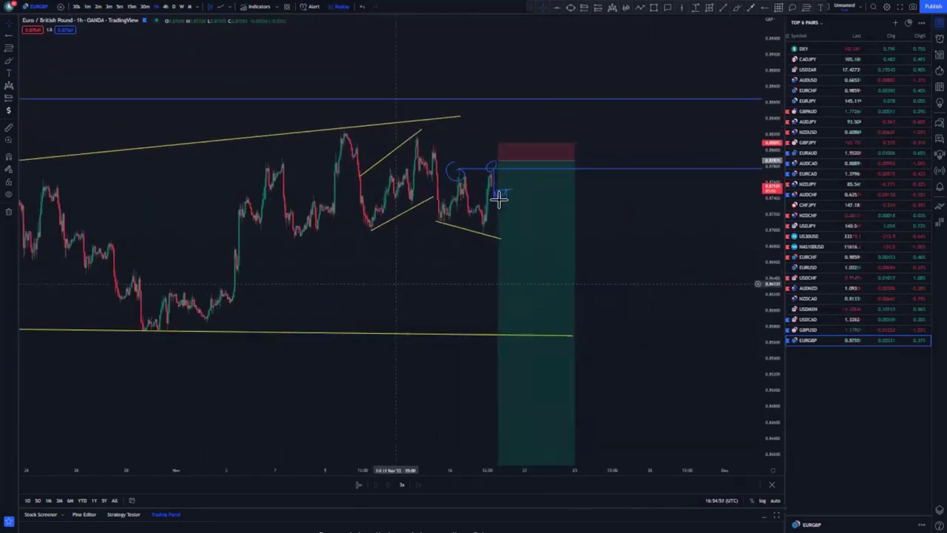
drag(527, 198, 528, 205)
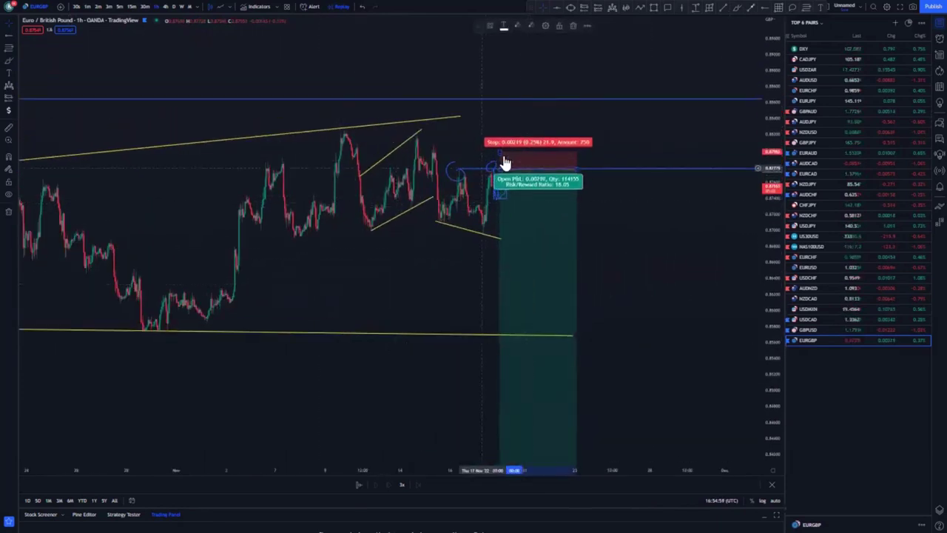
drag(500, 150, 500, 142)
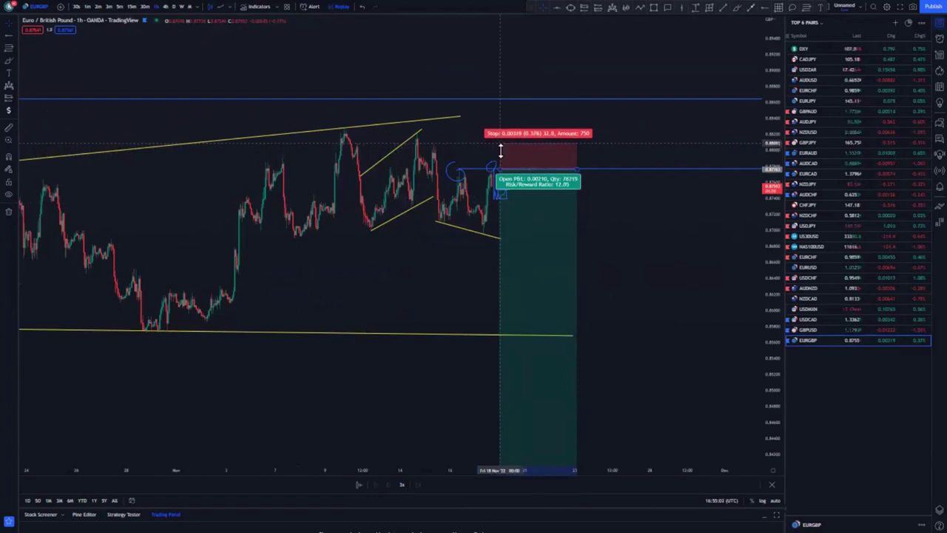
Extend the short position's target down to the lower blue horizontal line, about 435.5 pips from the entry
drag(458, 262, 460, 228)
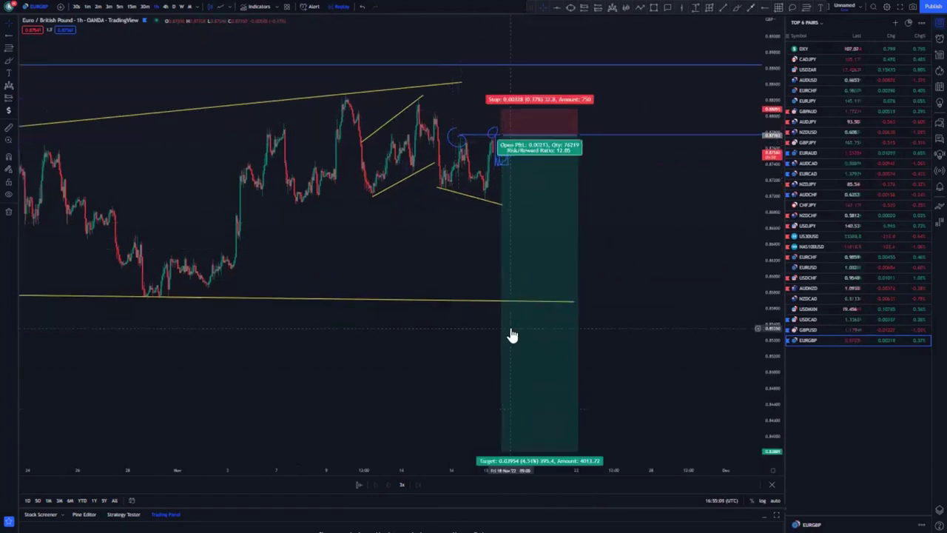
drag(375, 338, 369, 232)
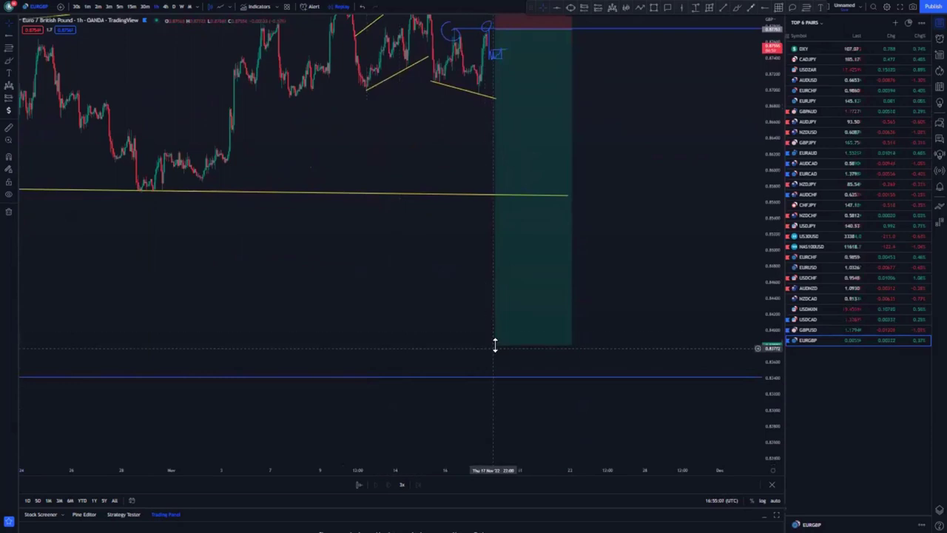
drag(495, 365, 495, 397)
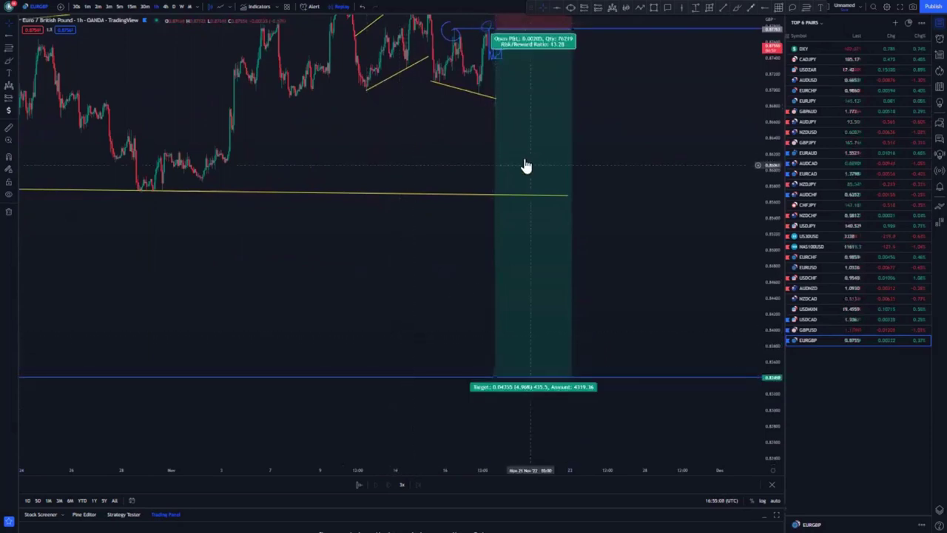